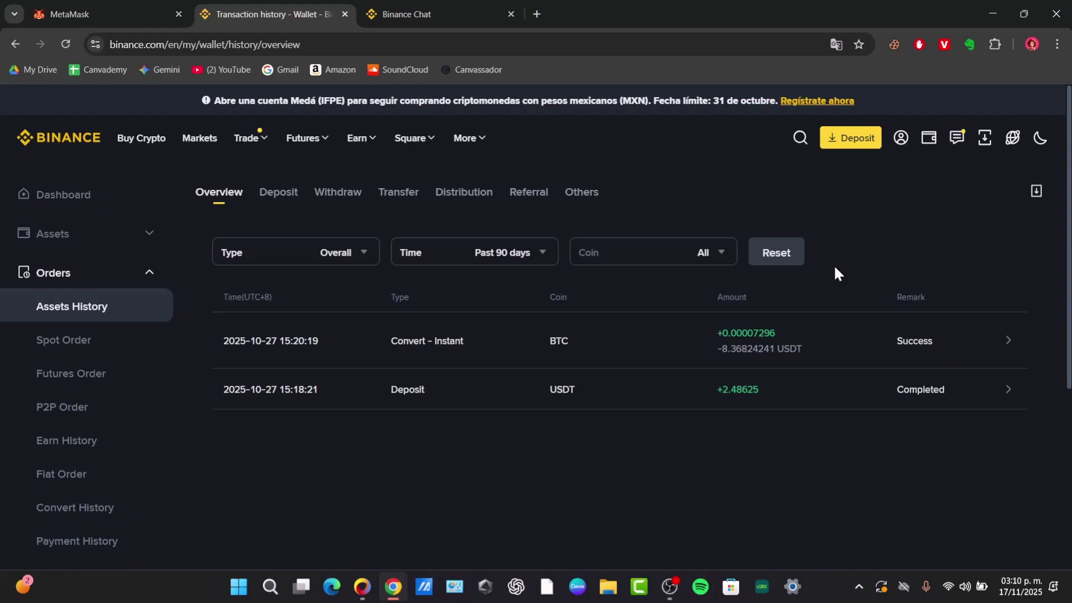
# Return to the Binance home page and close the Binance Chat tab
pyautogui.click(89, 138)
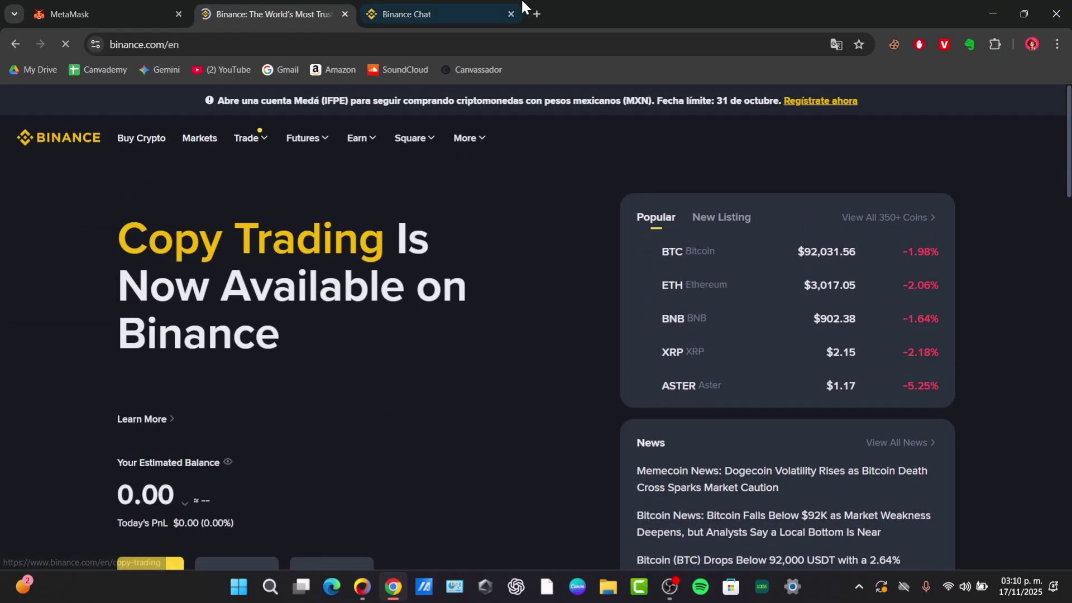
pyautogui.click(498, 16)
pyautogui.click(512, 14)
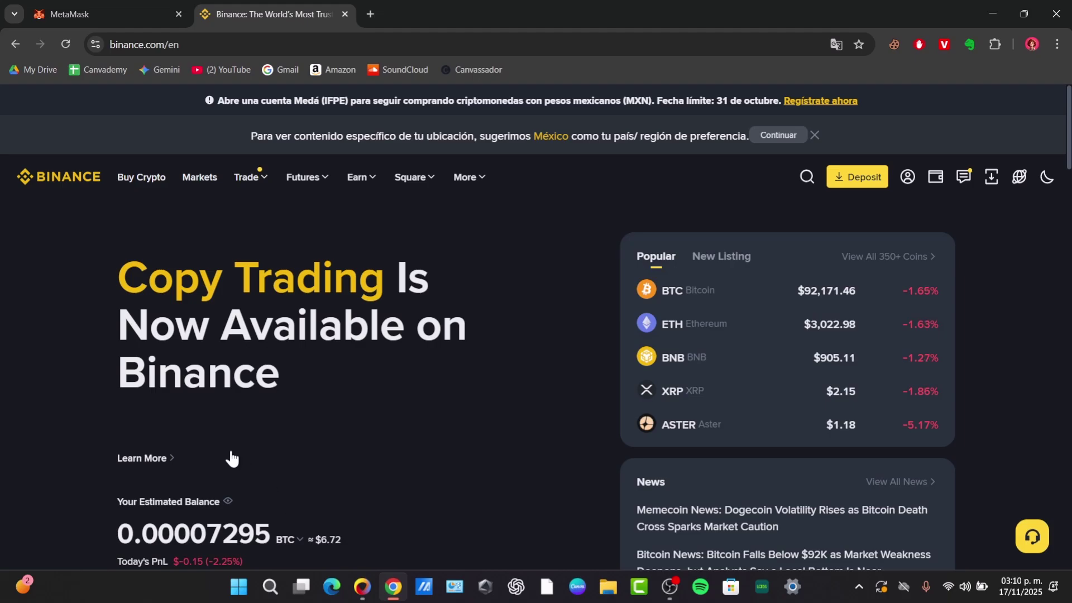
pyautogui.moveTo(262, 184)
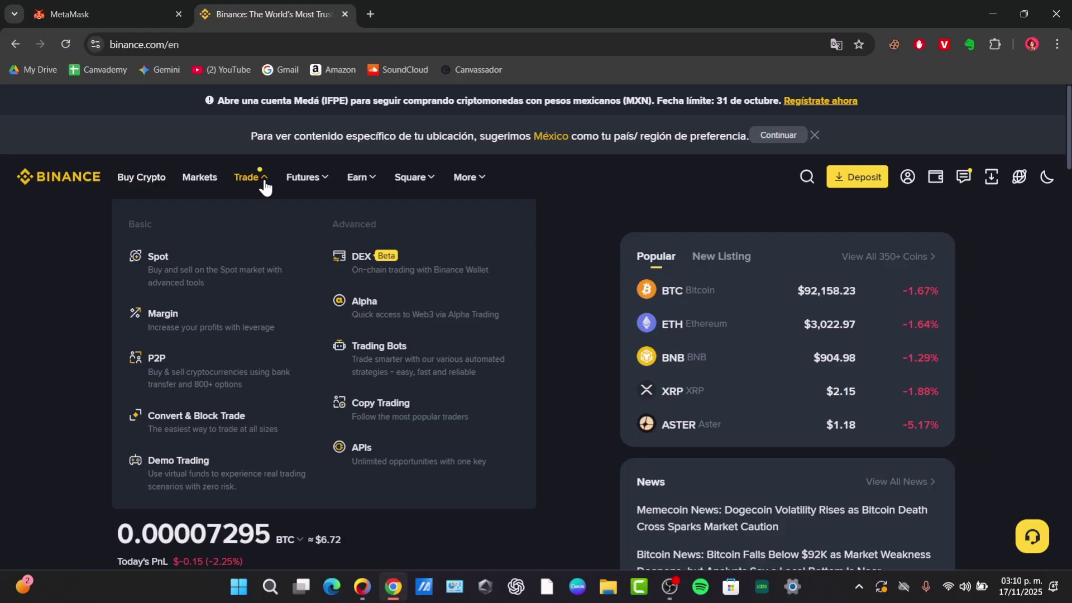
# Open Convert & Block Trade and search the currency list for 'usd' without choosing a coin
pyautogui.click(239, 428)
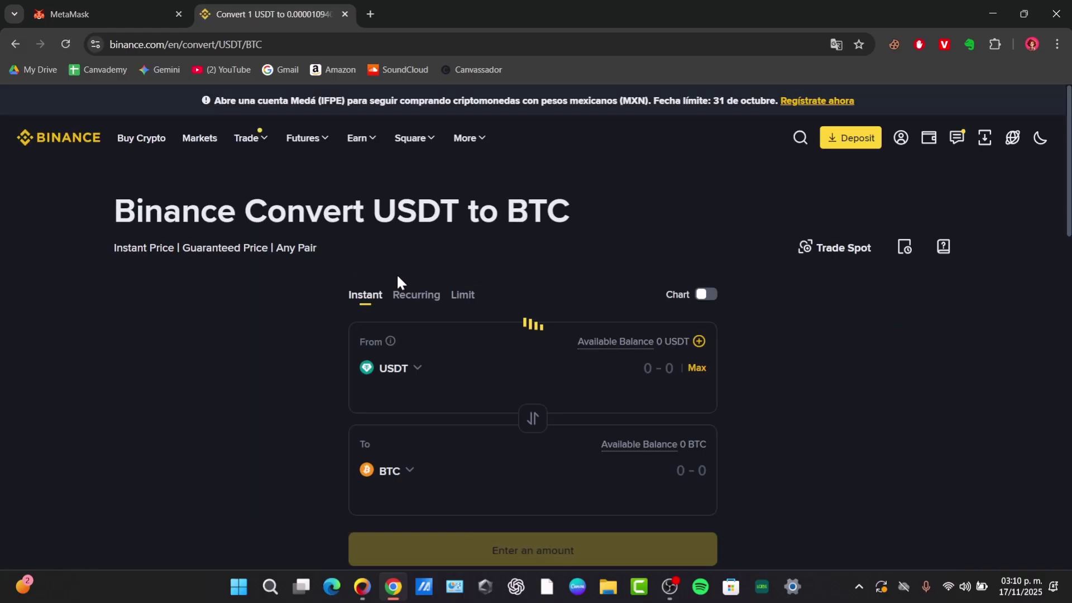
pyautogui.scroll(-3, 486, 400)
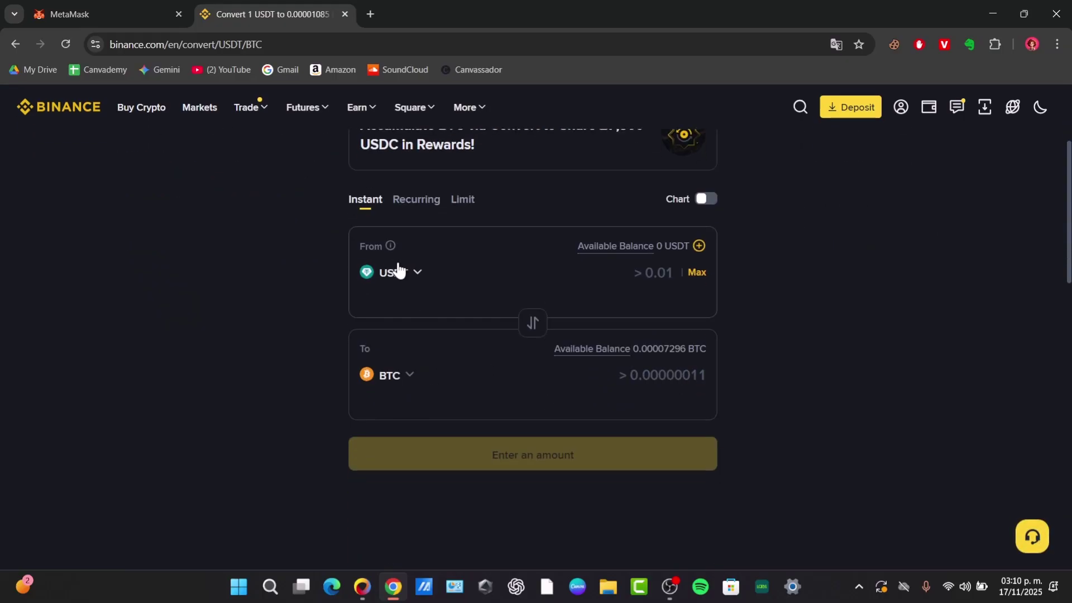
pyautogui.click(409, 379)
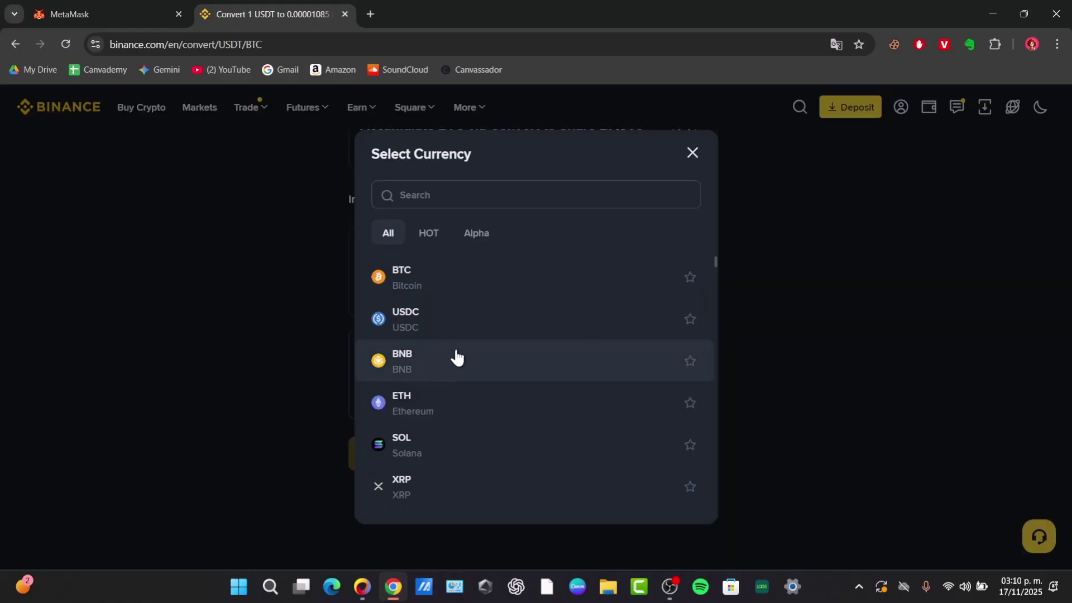
pyautogui.scroll(-8, 501, 375)
pyautogui.scroll(-15, 499, 376)
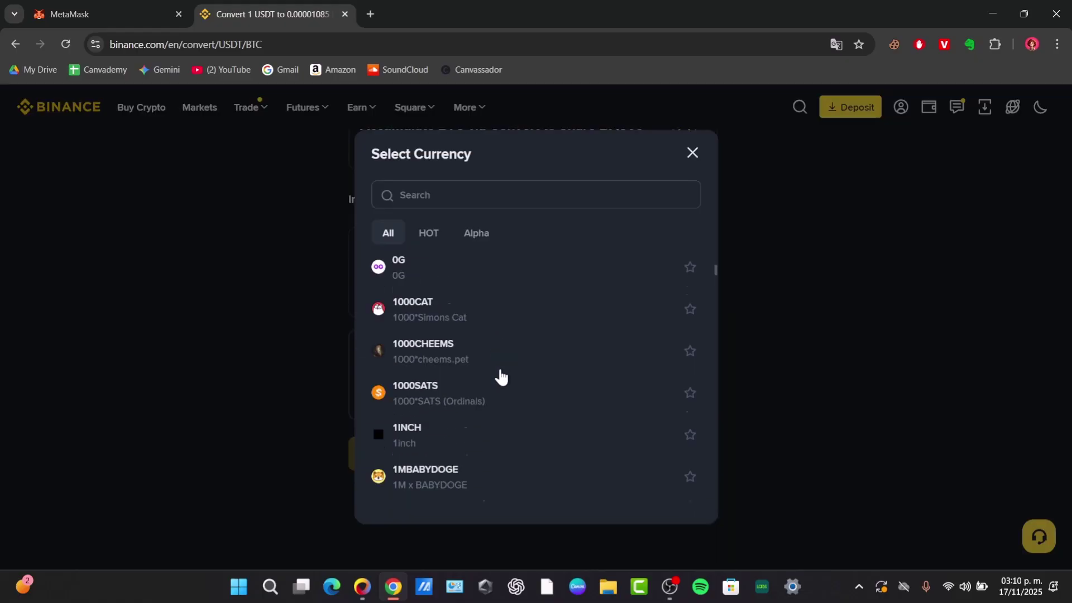
pyautogui.click(448, 195)
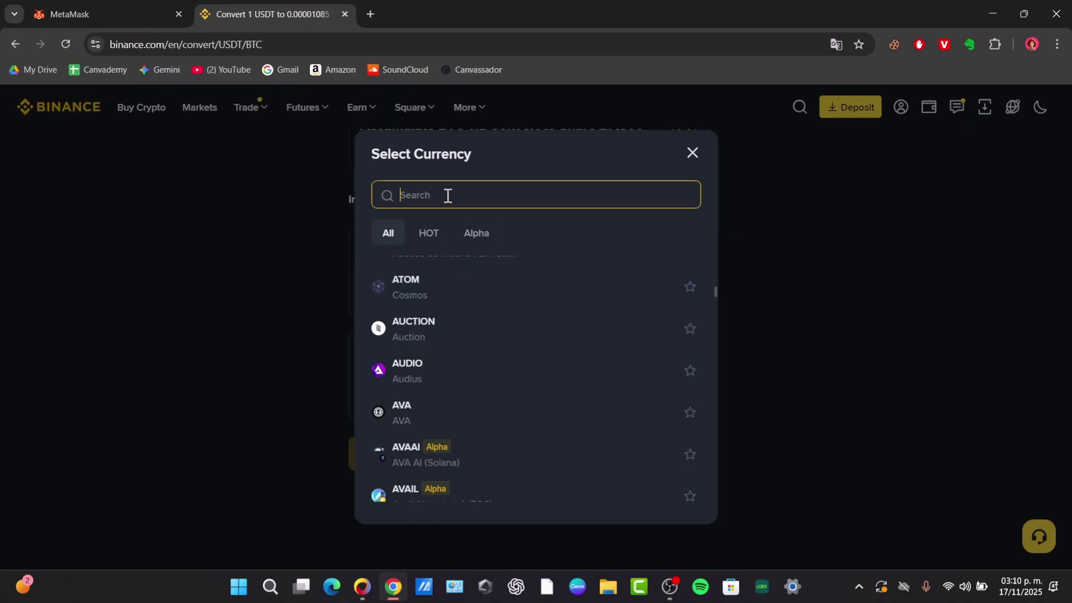
pyautogui.write('usd')
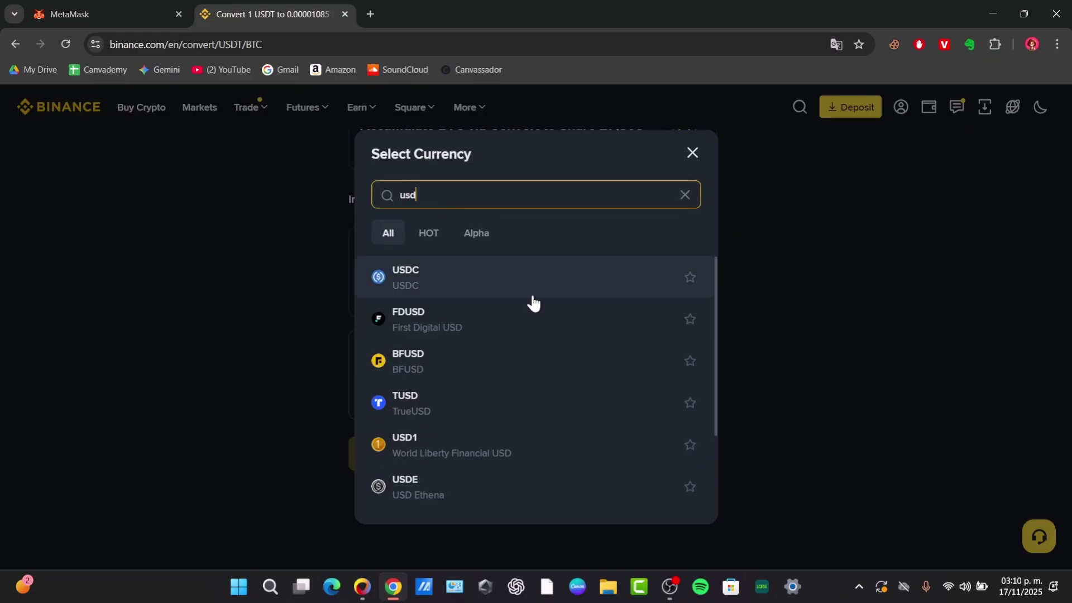
pyautogui.scroll(-2, 495, 363)
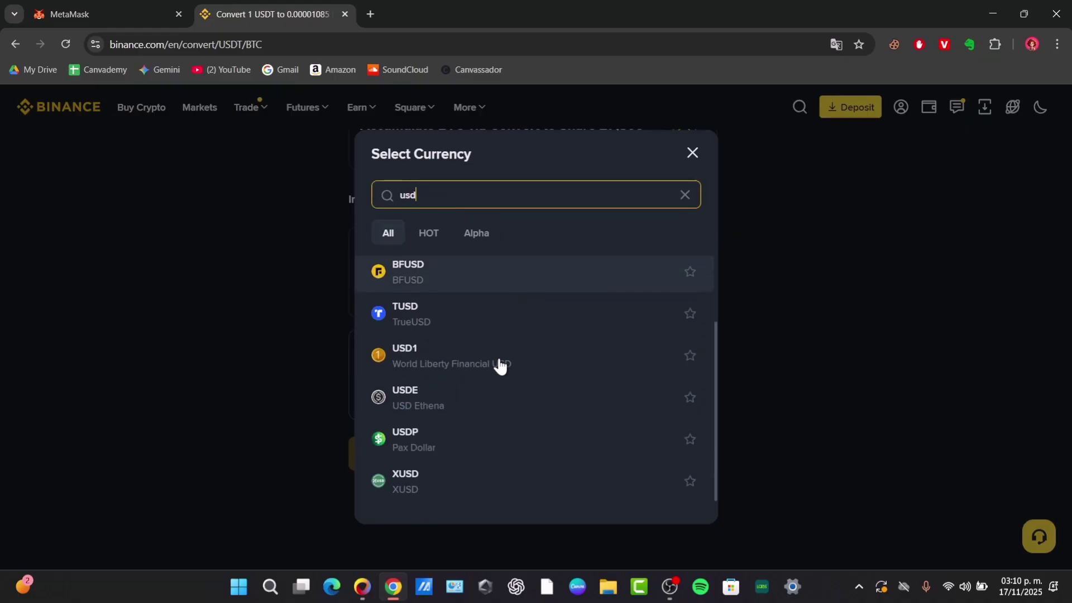
pyautogui.scroll(2, 508, 428)
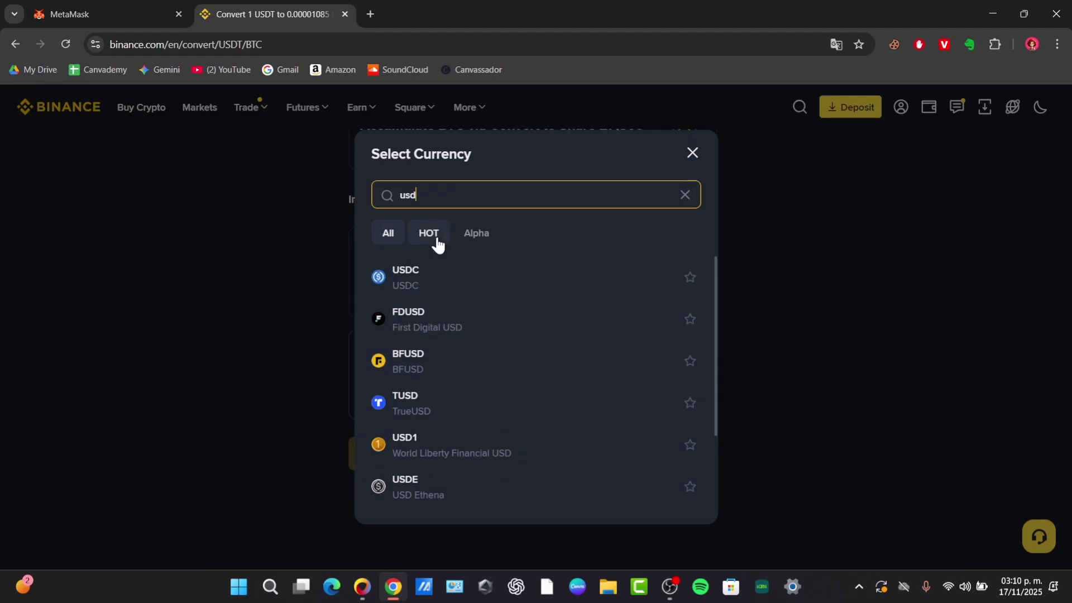
pyautogui.click(692, 154)
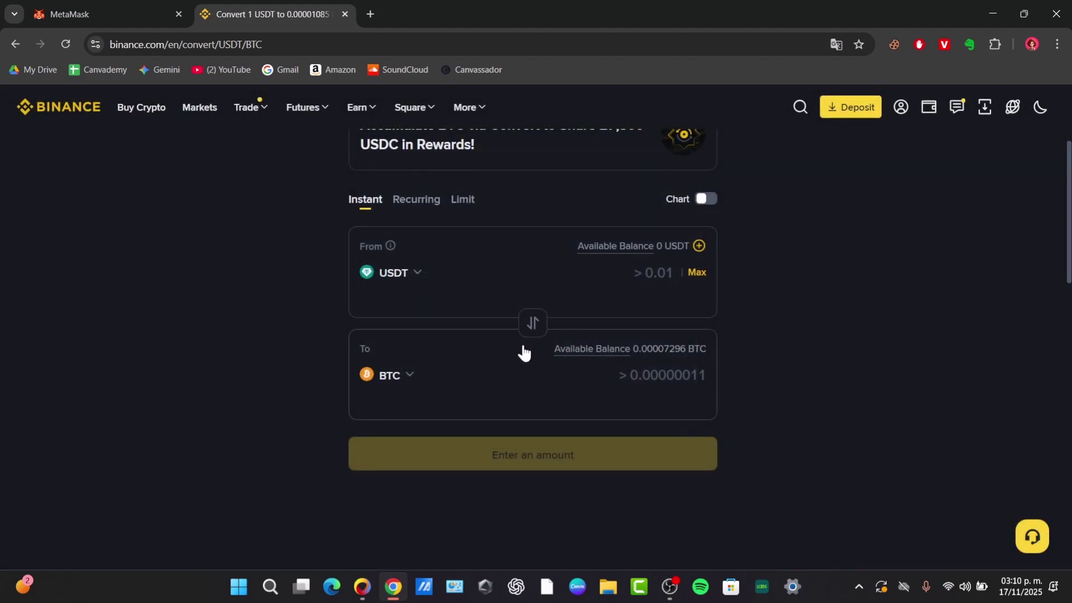
# Fill the maximum amount and set the From currency to BTC
pyautogui.click(698, 274)
pyautogui.click(397, 274)
pyautogui.click(421, 296)
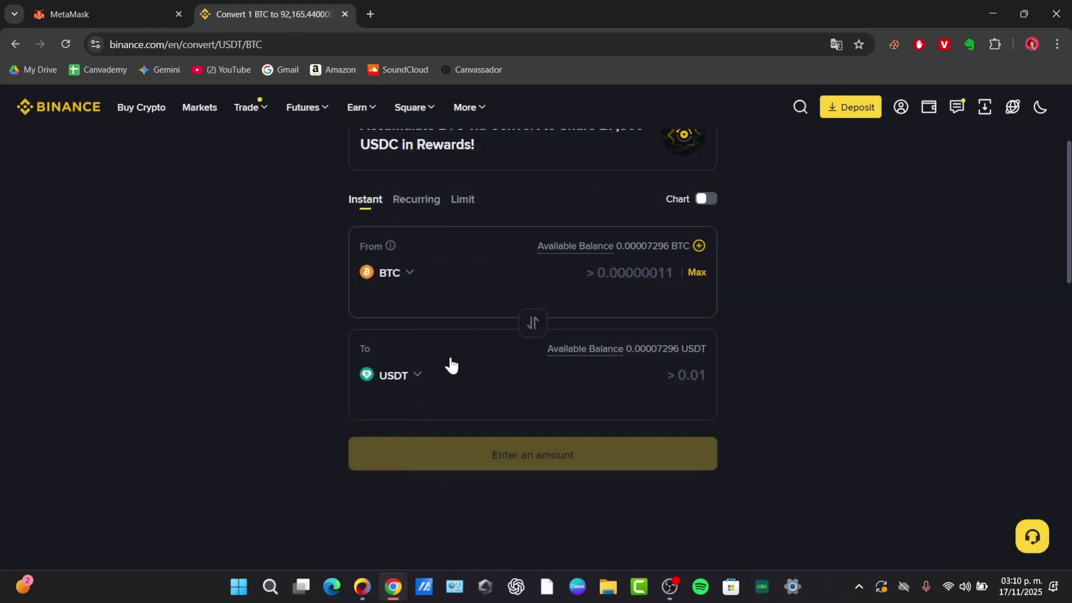
# Keep USDT as the target and convert the full 0.00007296 BTC balance, about 6.70 USDT
pyautogui.click(398, 377)
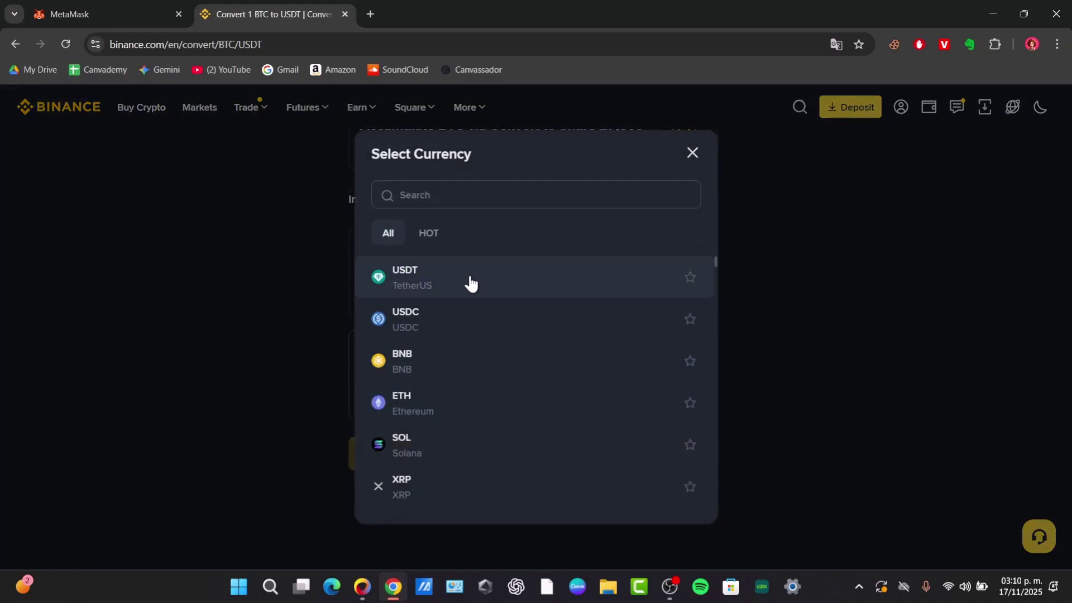
pyautogui.scroll(-2, 441, 278)
pyautogui.scroll(2, 441, 278)
pyautogui.click(460, 194)
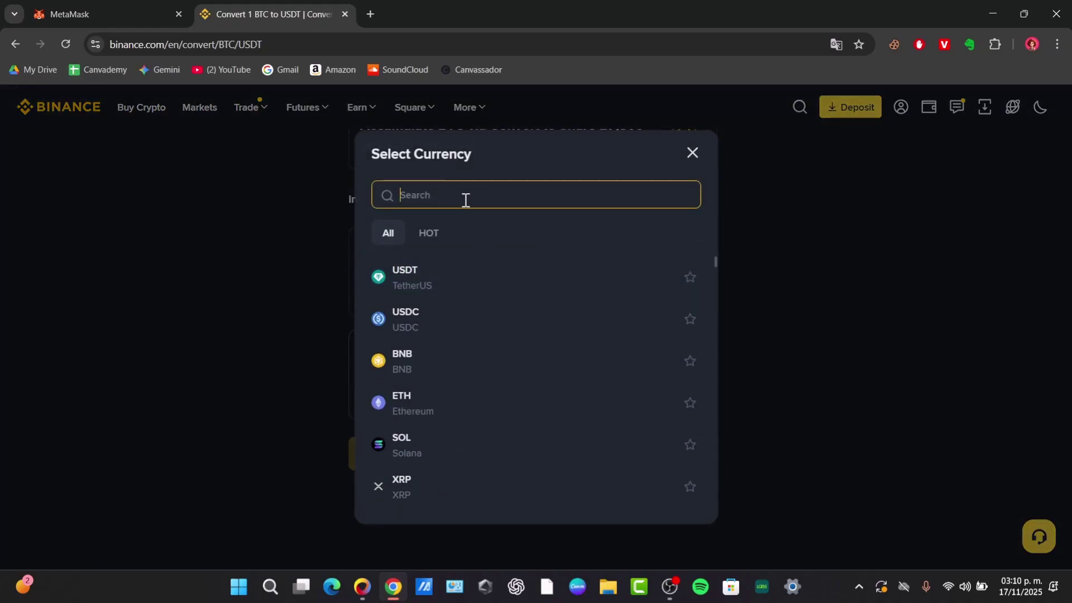
pyautogui.write('usd')
pyautogui.scroll(-3, 486, 371)
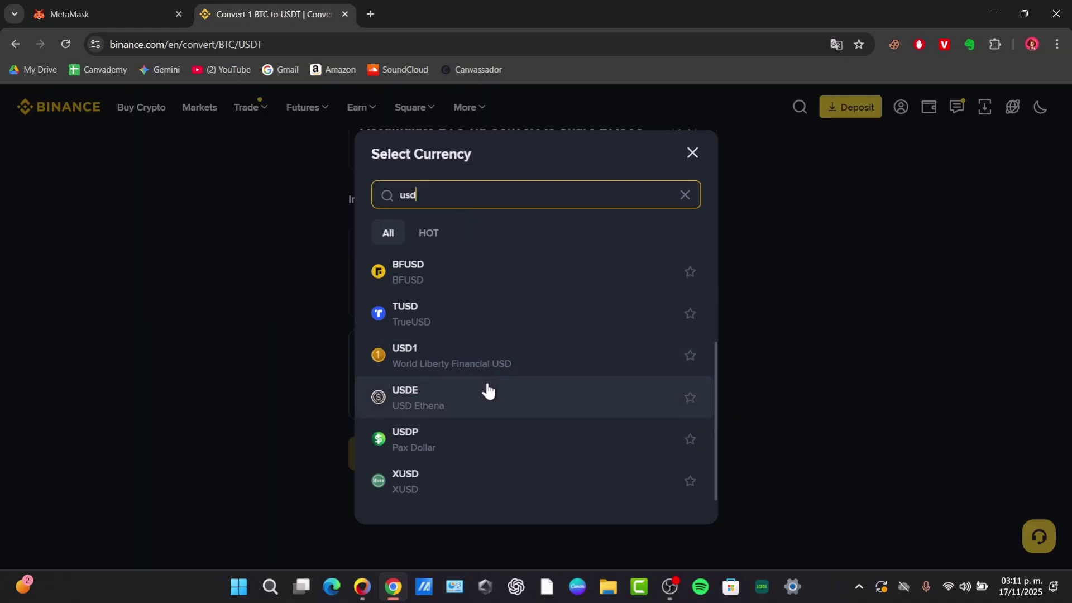
pyautogui.scroll(3, 487, 391)
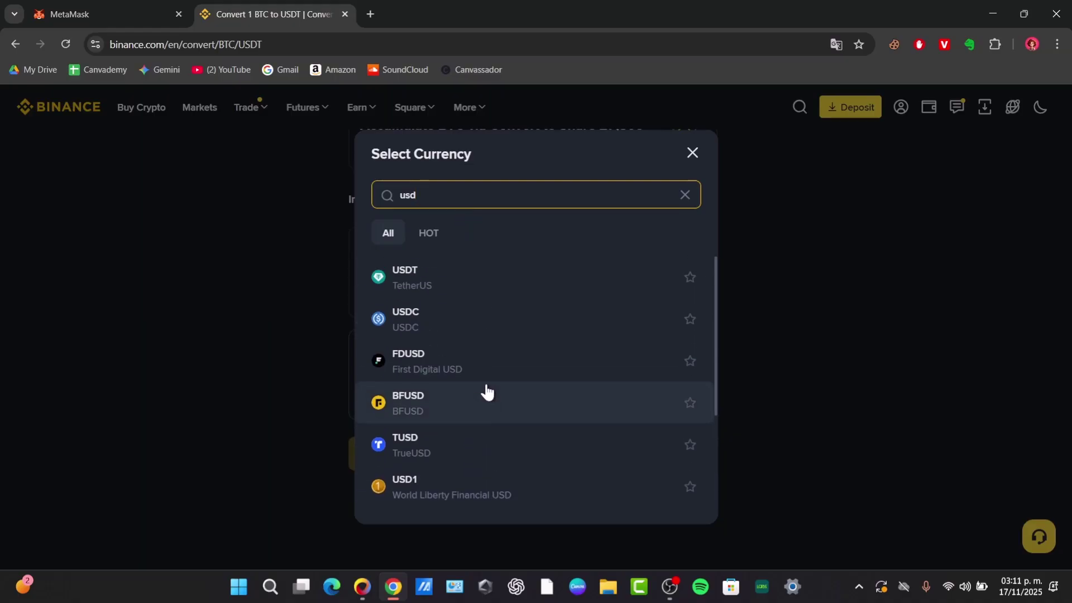
pyautogui.click(693, 154)
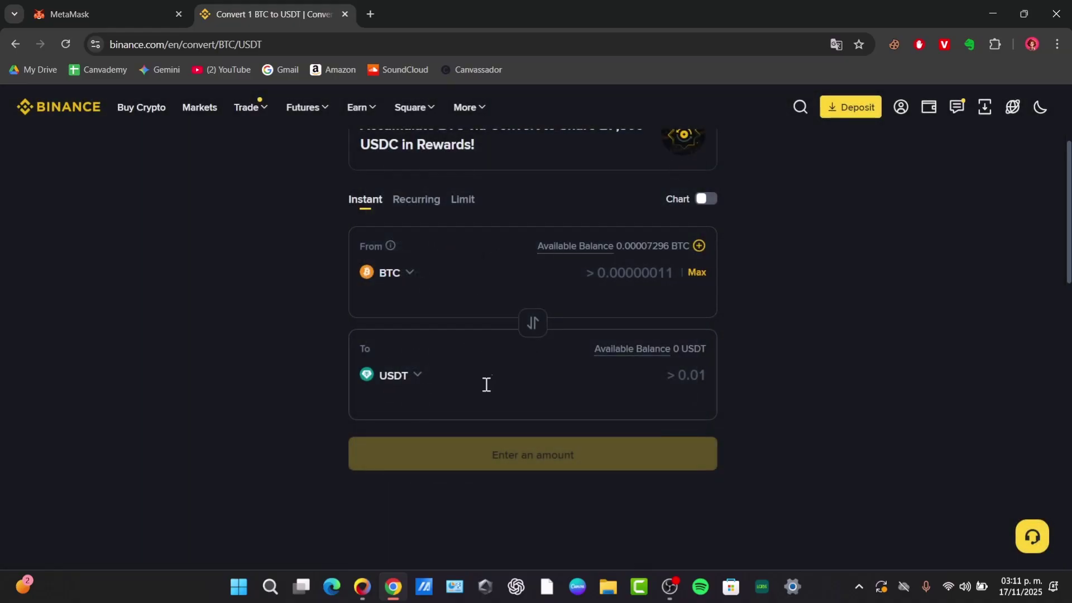
pyautogui.click(695, 275)
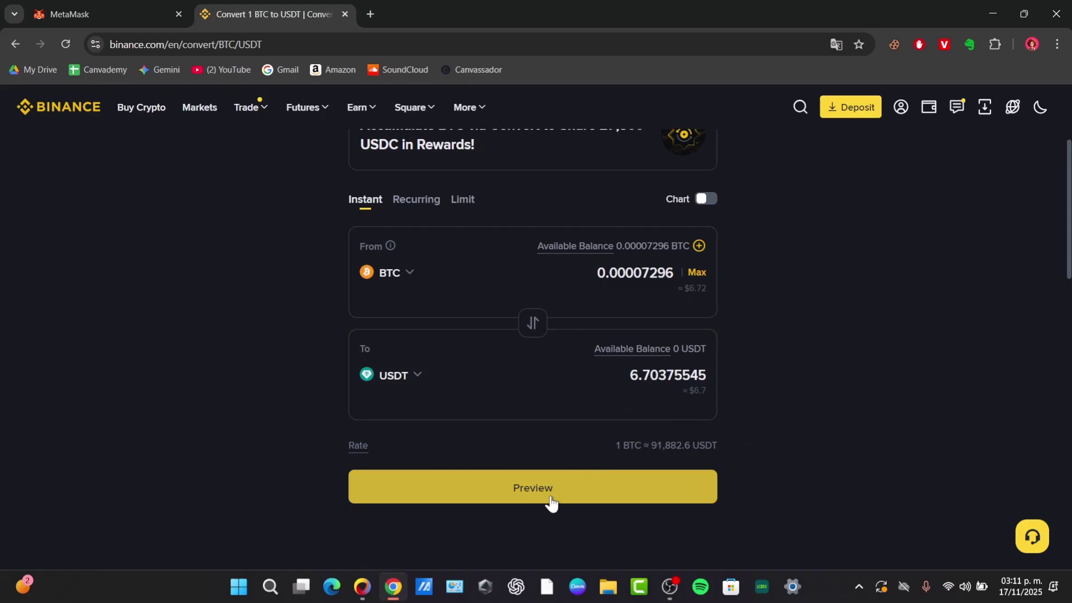
pyautogui.scroll(4, 607, 485)
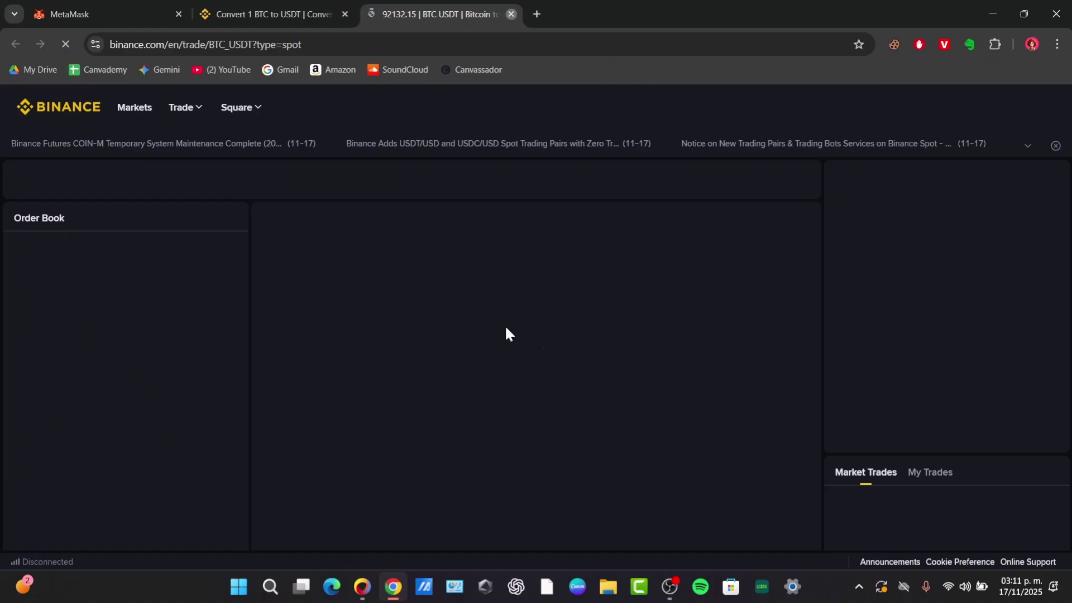
# Close the BTC/USDT spot tab and briefly search the web for 'btiso' in a temporary tab
pyautogui.click(512, 14)
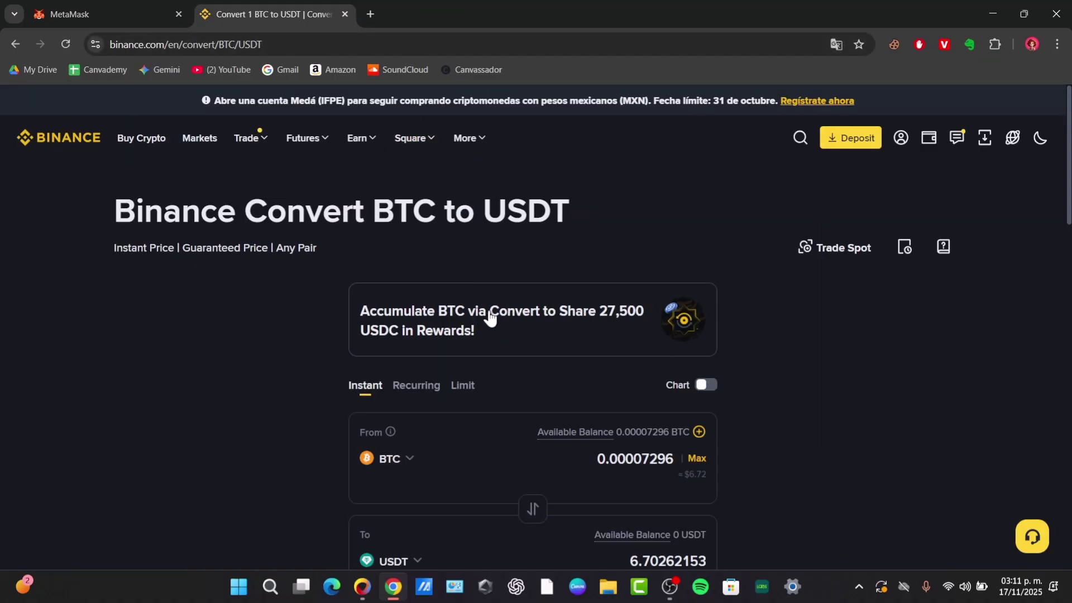
pyautogui.scroll(-3, 475, 343)
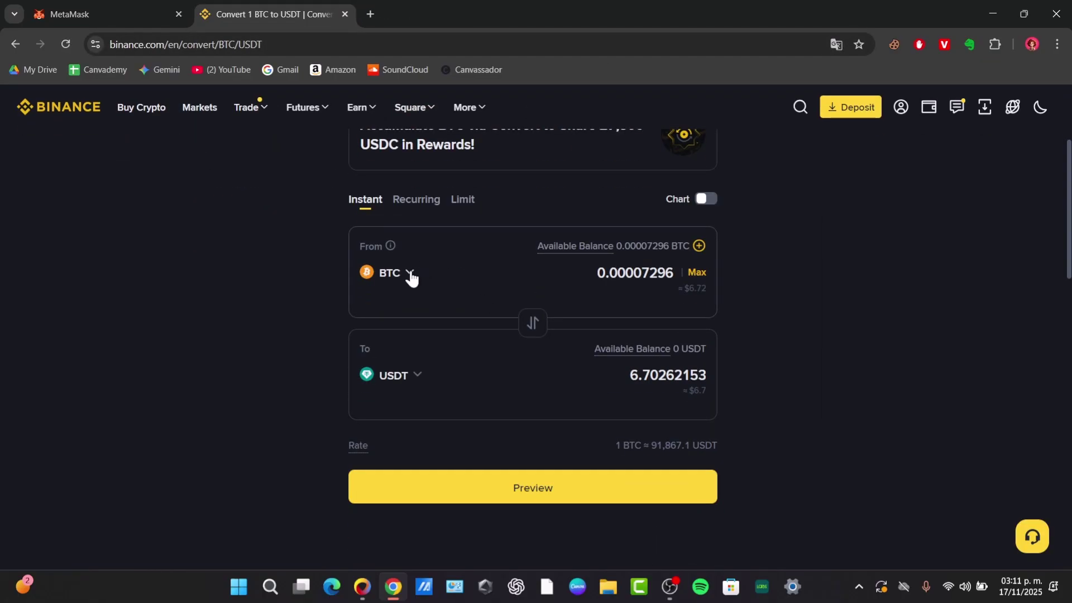
pyautogui.click(434, 278)
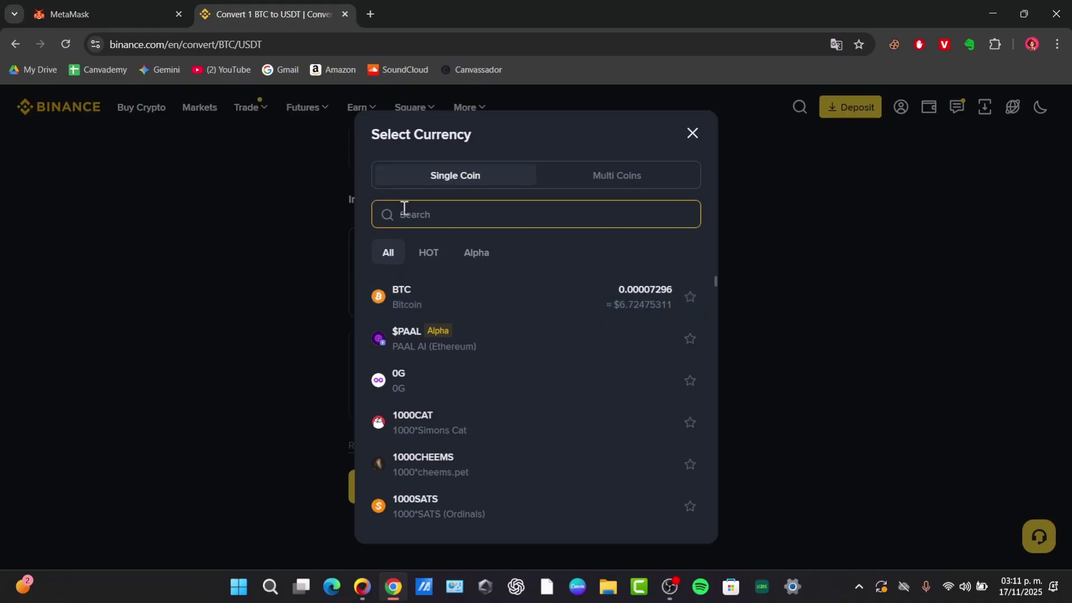
pyautogui.click(371, 14)
pyautogui.write('btiso')
pyautogui.press('Return')
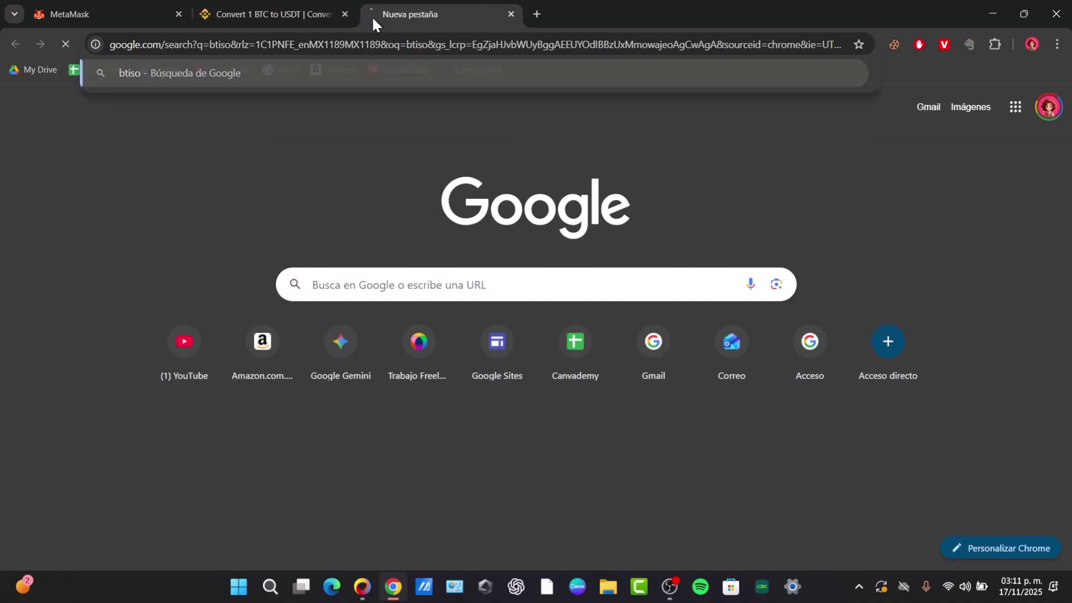
pyautogui.hotkey('ctrl', 'w')
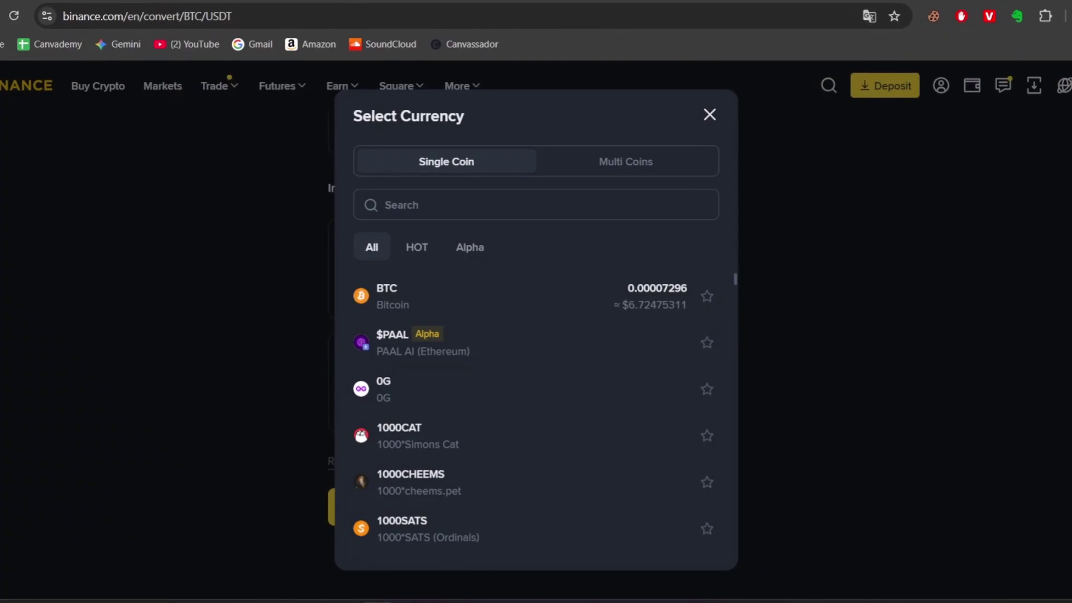
# Close the From currency list, then search the To currency list for 'mxn', finding no match
pyautogui.click(680, 170)
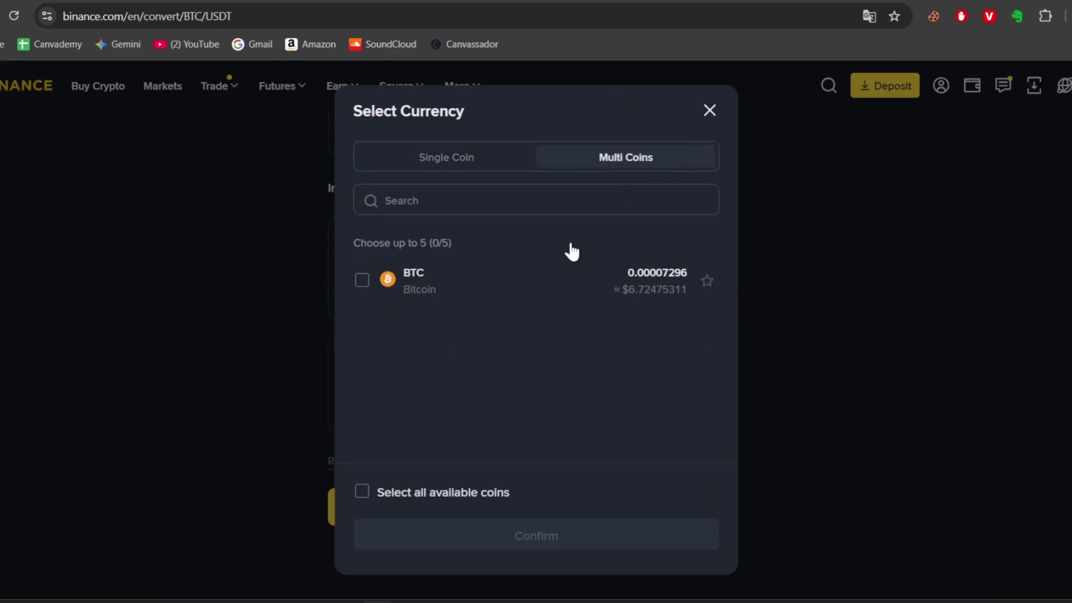
pyautogui.click(709, 111)
pyautogui.scroll(2, 699, 268)
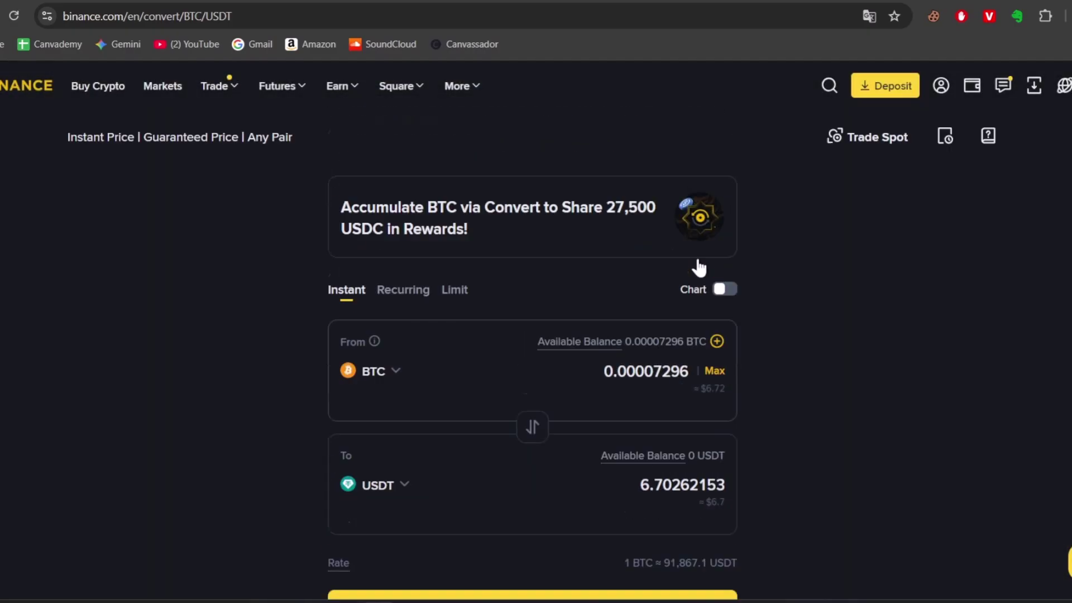
pyautogui.scroll(-3, 486, 363)
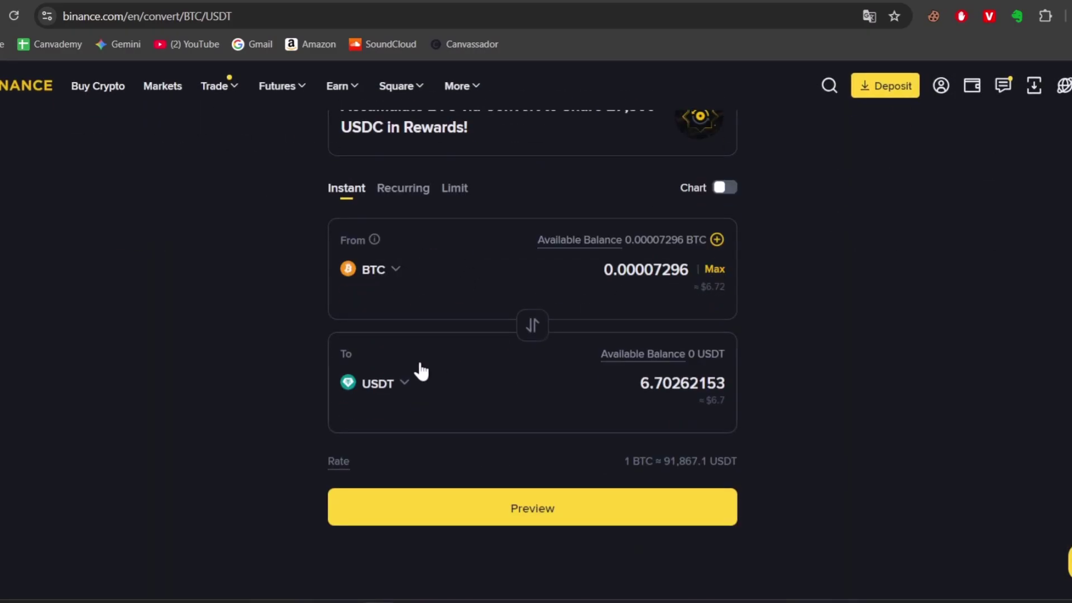
pyautogui.click(395, 382)
pyautogui.click(445, 182)
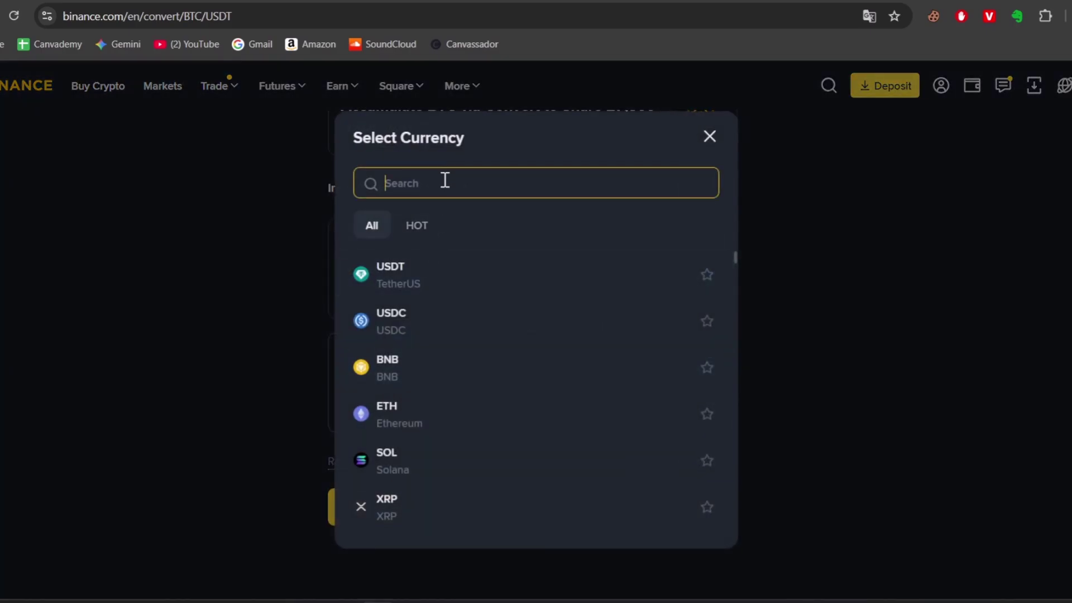
pyautogui.write('mxn')
pyautogui.doubleClick(442, 184)
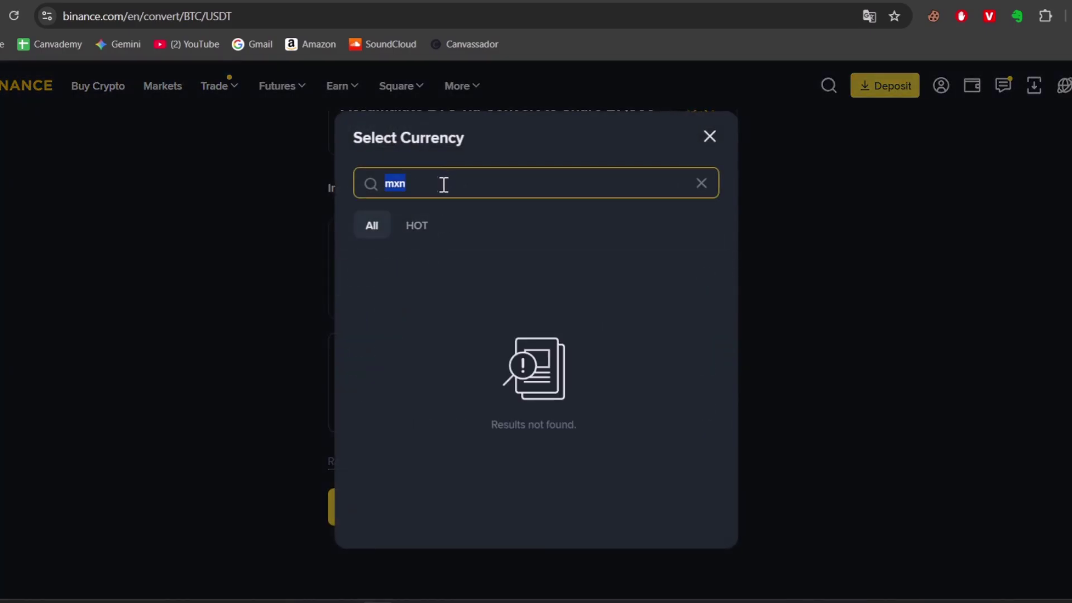
pyautogui.click(709, 137)
# Search the From currency list for 'm' in single-coin selection mode
pyautogui.click(375, 274)
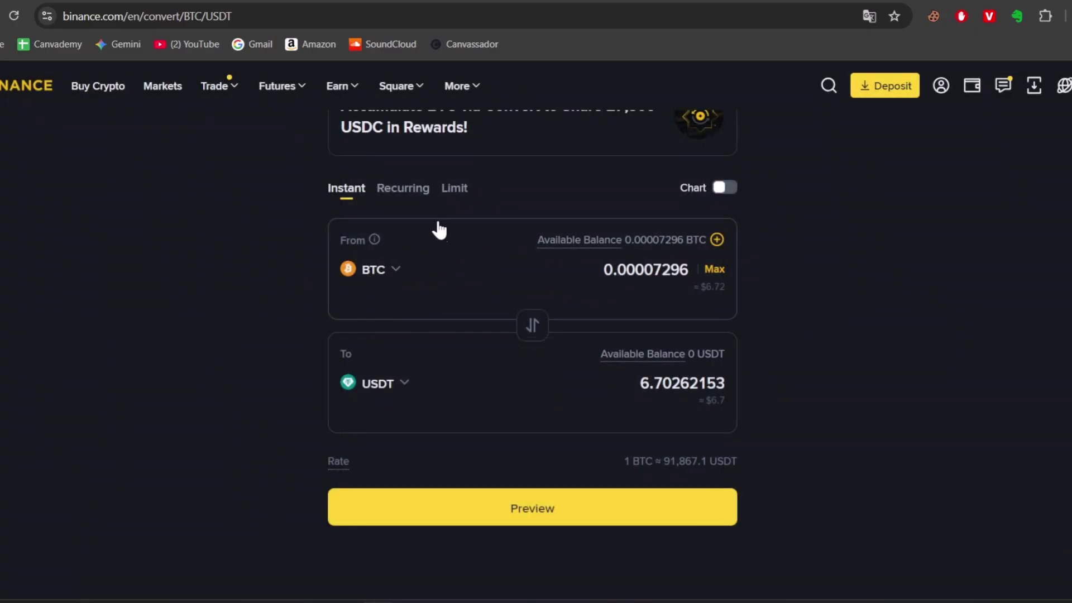
pyautogui.click(467, 199)
pyautogui.write('mxn')
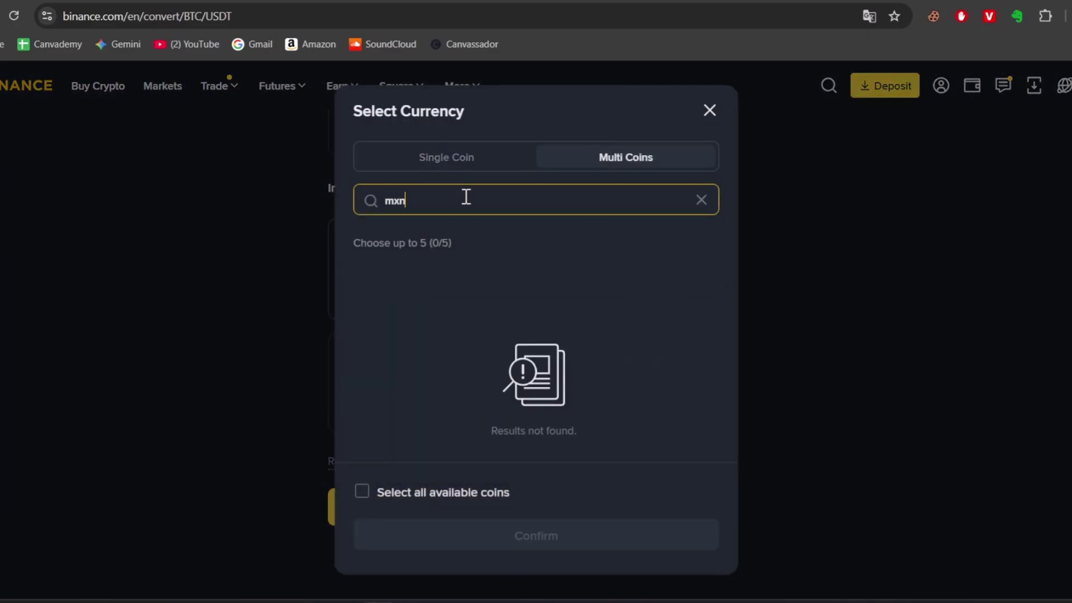
pyautogui.click(443, 167)
pyautogui.click(452, 196)
# Finish the 'mxn' currency search with no match, then open Wallet Overview and scroll its assets
pyautogui.write('mx')
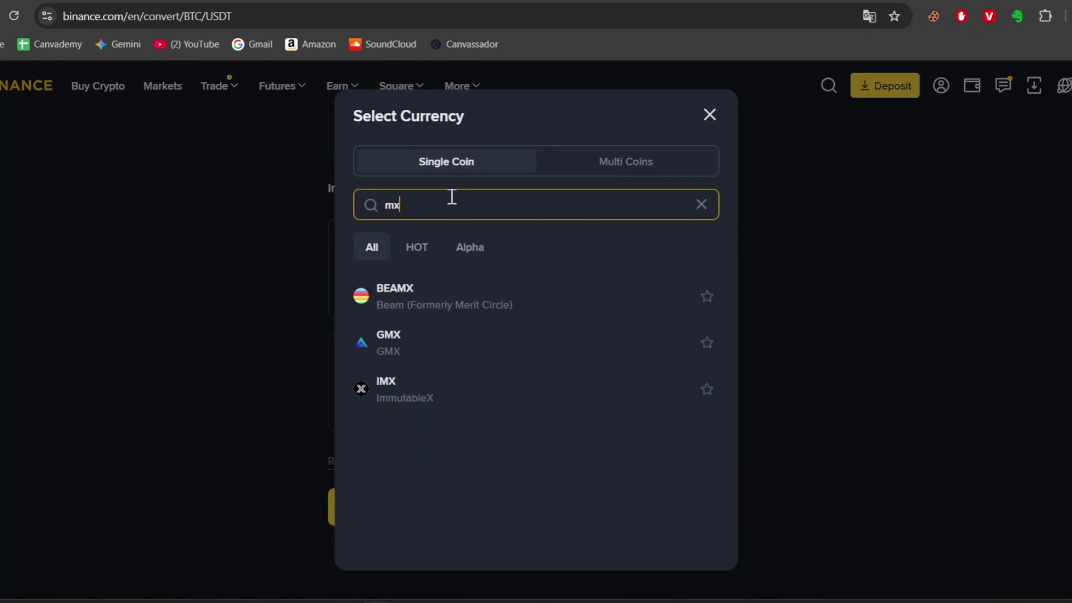
pyautogui.write('n')
pyautogui.click(708, 116)
pyautogui.moveTo(957, 94)
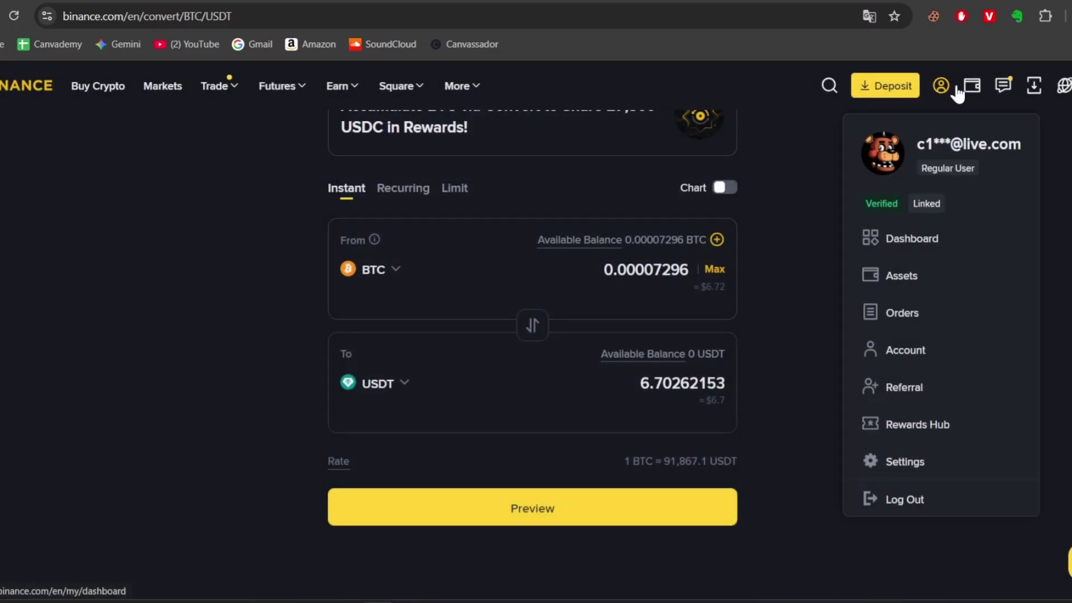
pyautogui.click(970, 134)
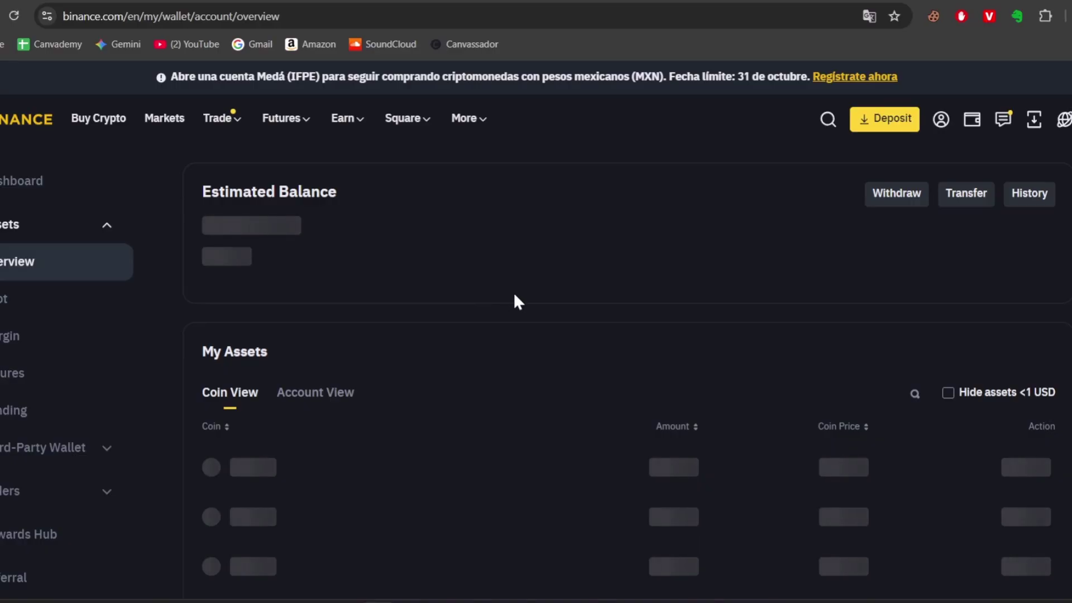
pyautogui.scroll(-4, 497, 321)
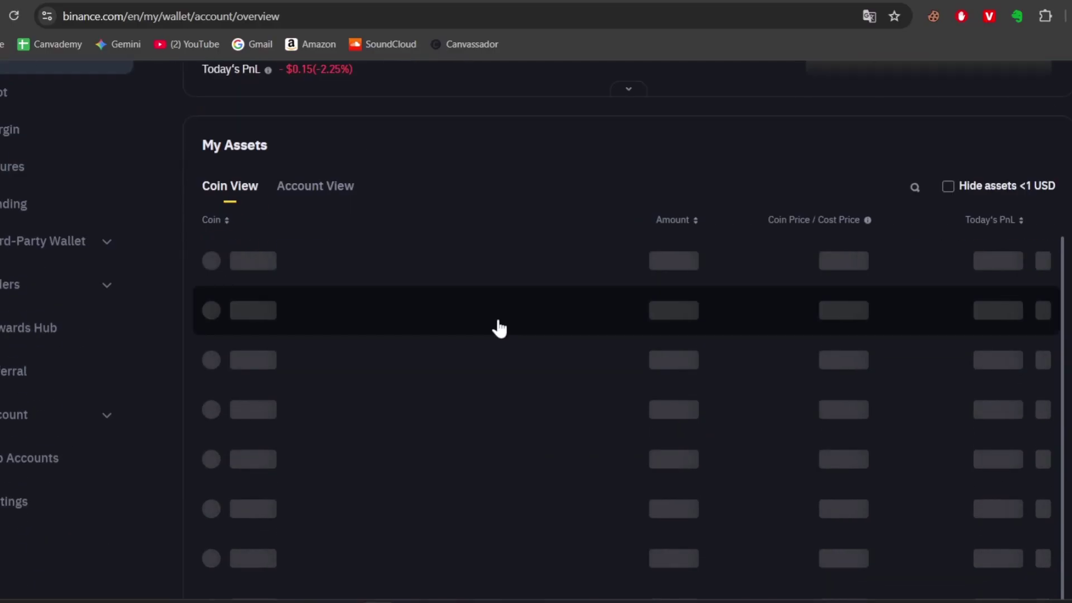
pyautogui.scroll(-3, 498, 317)
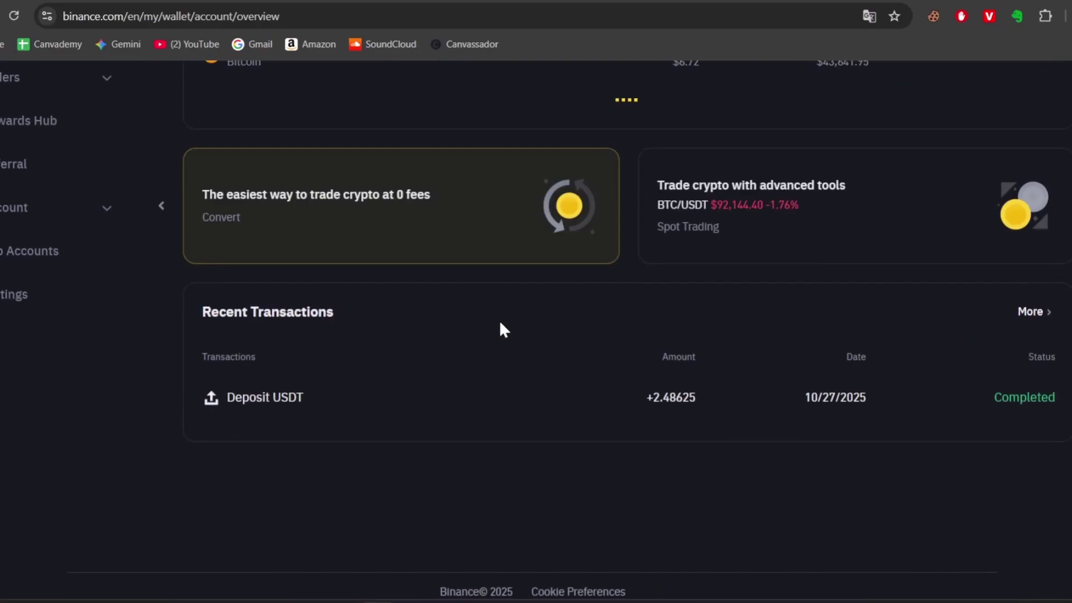
pyautogui.scroll(7, 499, 320)
# Start a crypto withdrawal and search the coin list for 'usd'
pyautogui.click(894, 194)
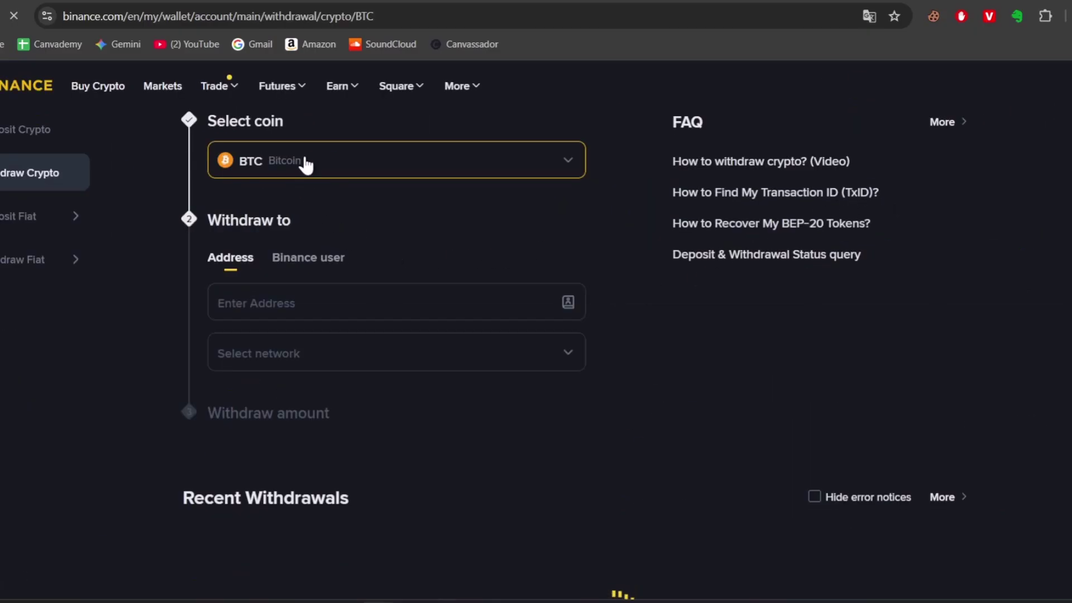
pyautogui.click(307, 208)
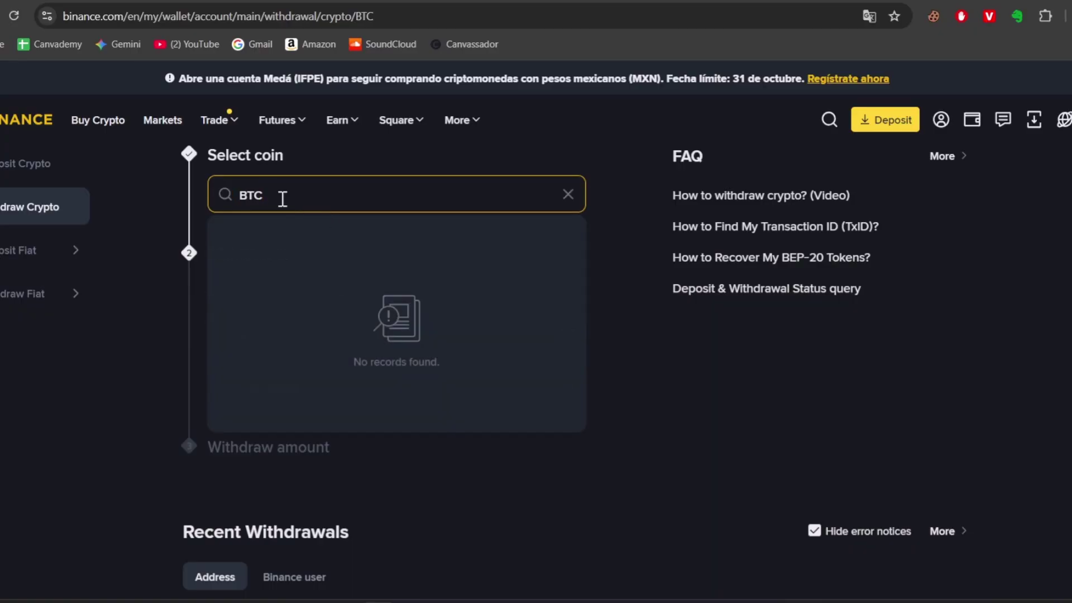
pyautogui.write('usd')
pyautogui.doubleClick(277, 197)
pyautogui.press('BackSpace')
pyautogui.click(329, 162)
pyautogui.click(328, 192)
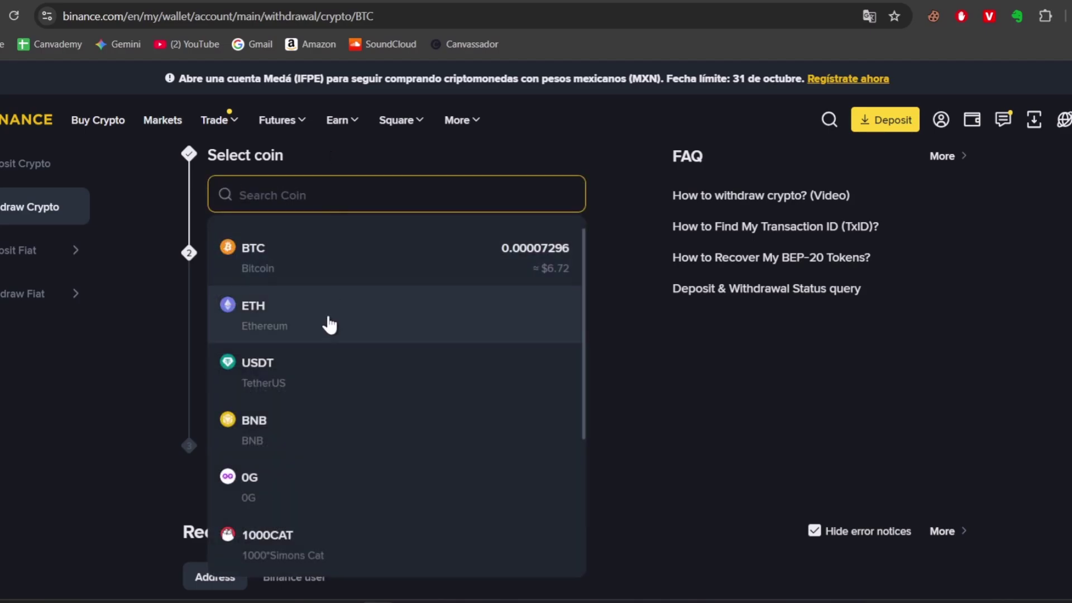
pyautogui.scroll(-5, 349, 377)
pyautogui.scroll(5, 359, 383)
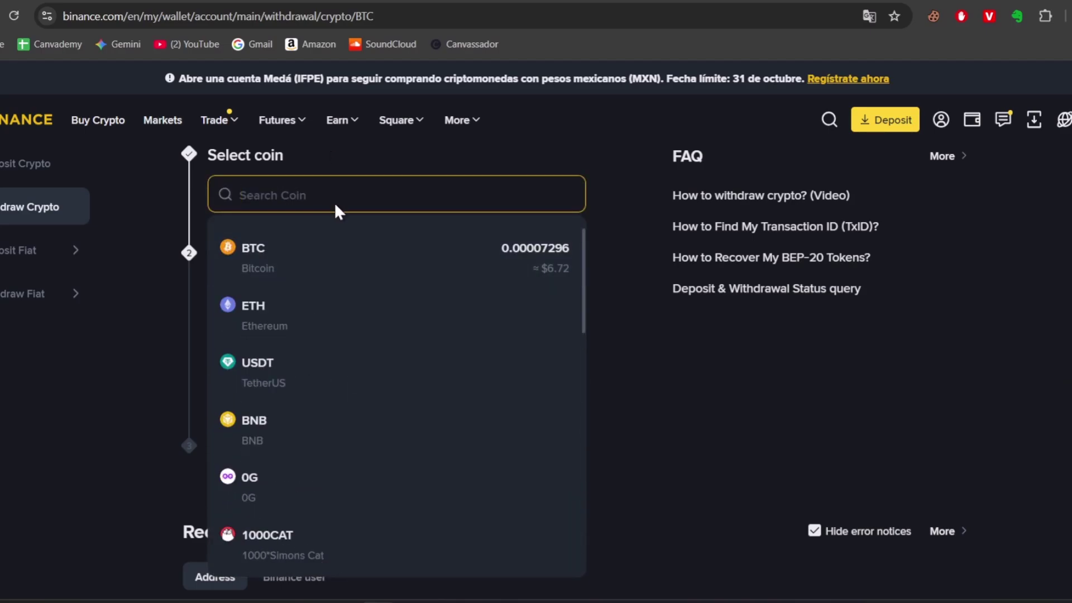
# Search the coin list for 'mxn', find nothing, and keep BTC as the withdrawal coin
pyautogui.write('usd')
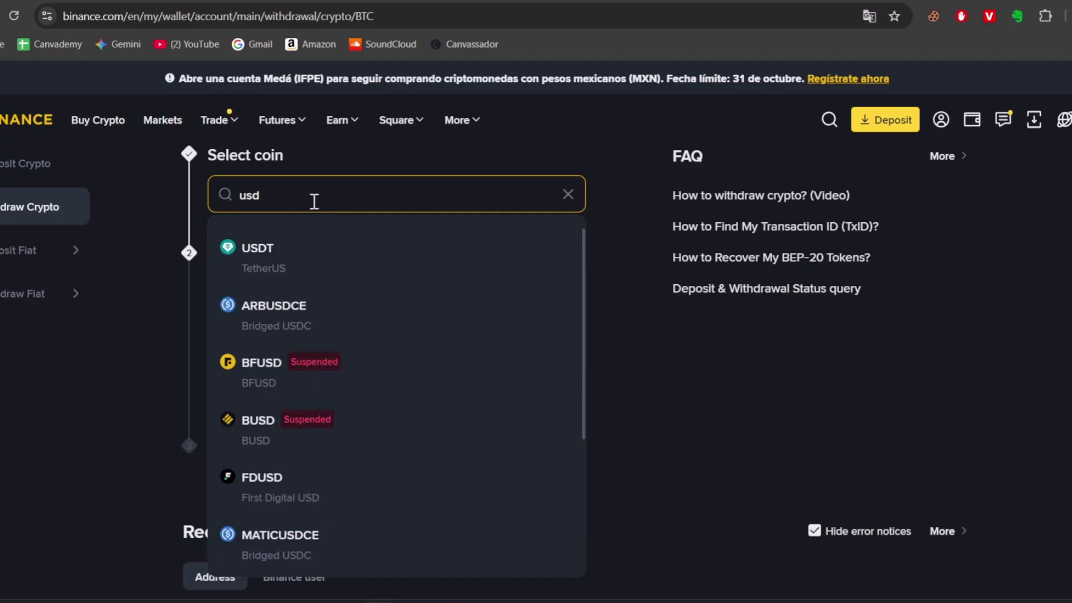
pyautogui.doubleClick(312, 200)
pyautogui.write('mxn')
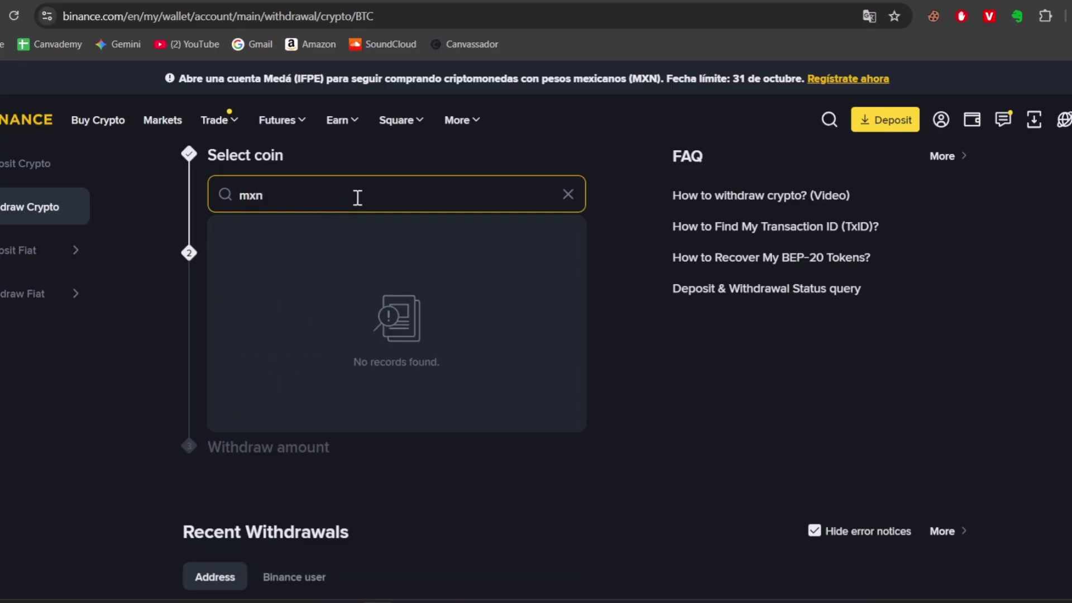
pyautogui.click(503, 174)
pyautogui.click(354, 198)
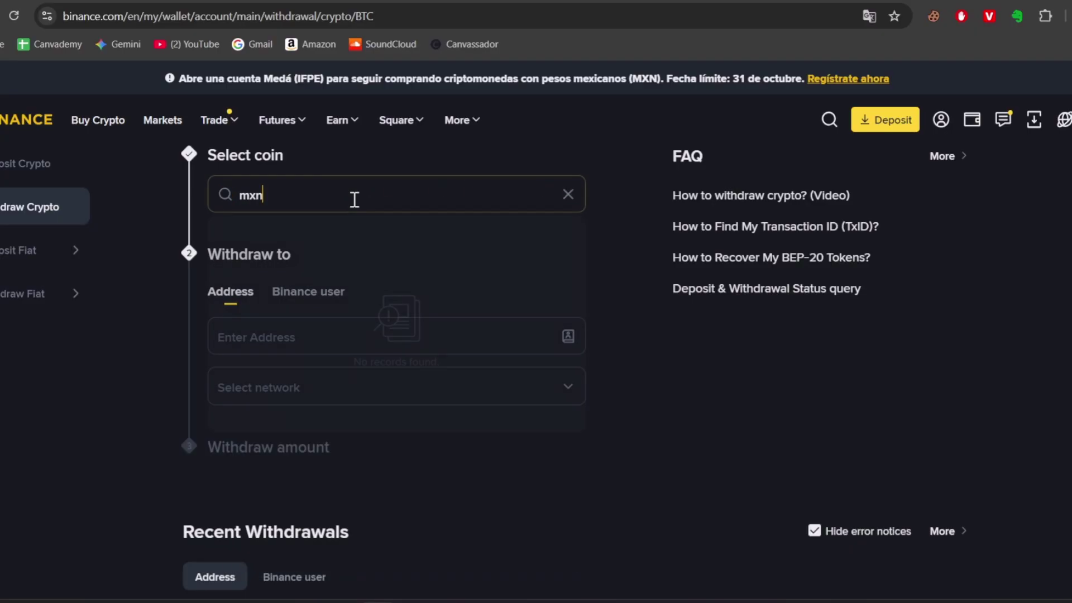
pyautogui.click(567, 194)
pyautogui.click(463, 261)
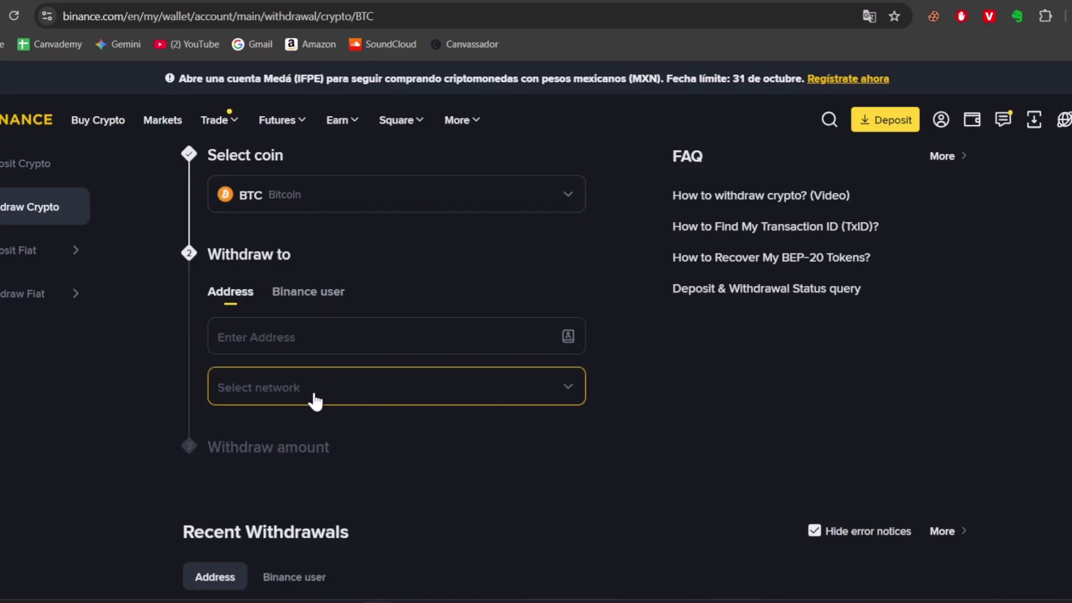
# Open the fiat MXN withdrawal page with Bank Transfer (SPEI)
pyautogui.scroll(-4, 328, 421)
pyautogui.scroll(4, 371, 360)
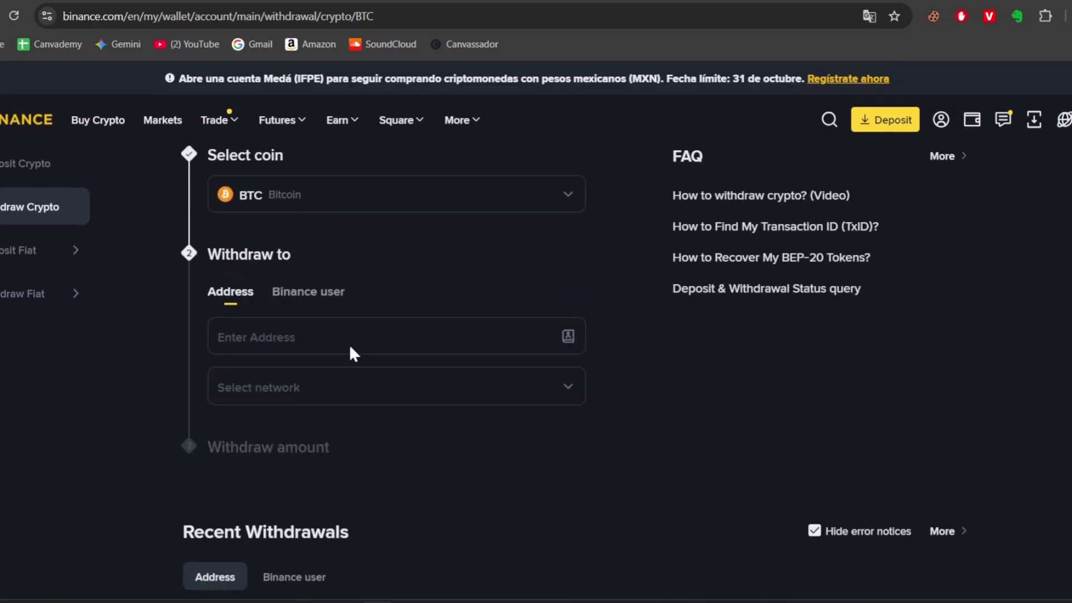
pyautogui.click(56, 299)
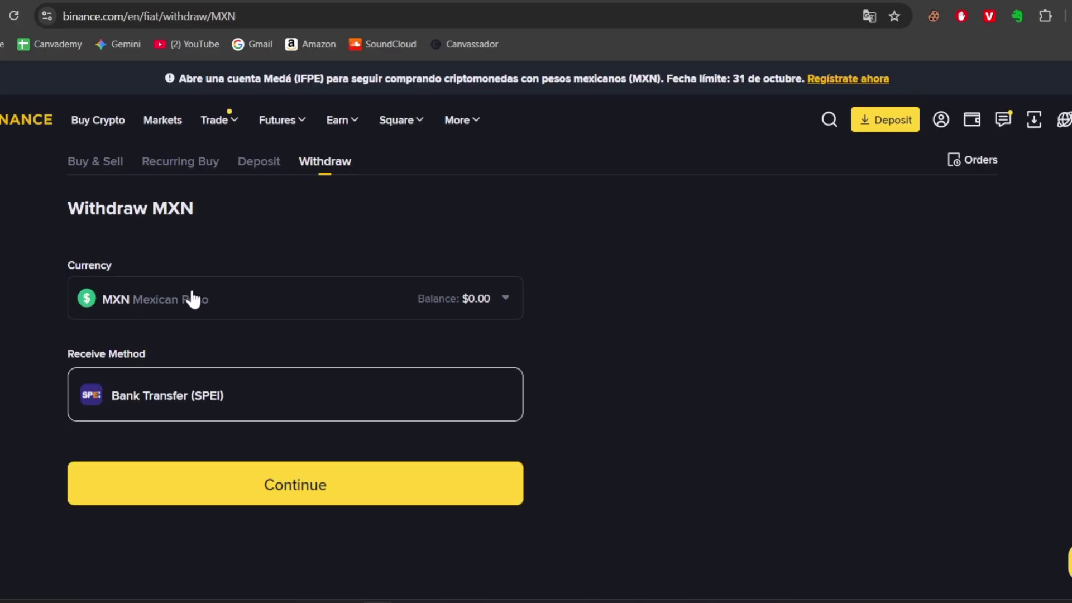
# Change the fiat withdrawal currency to USD, showing SWIFT transfer with a 60 USD fee
pyautogui.click(224, 316)
pyautogui.click(235, 346)
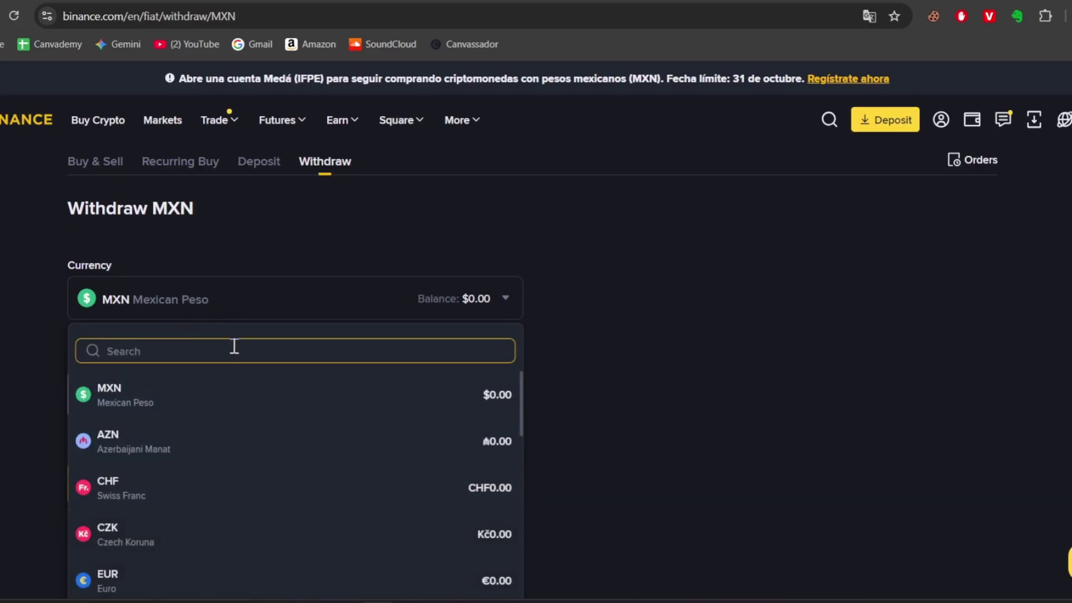
pyautogui.write('usd')
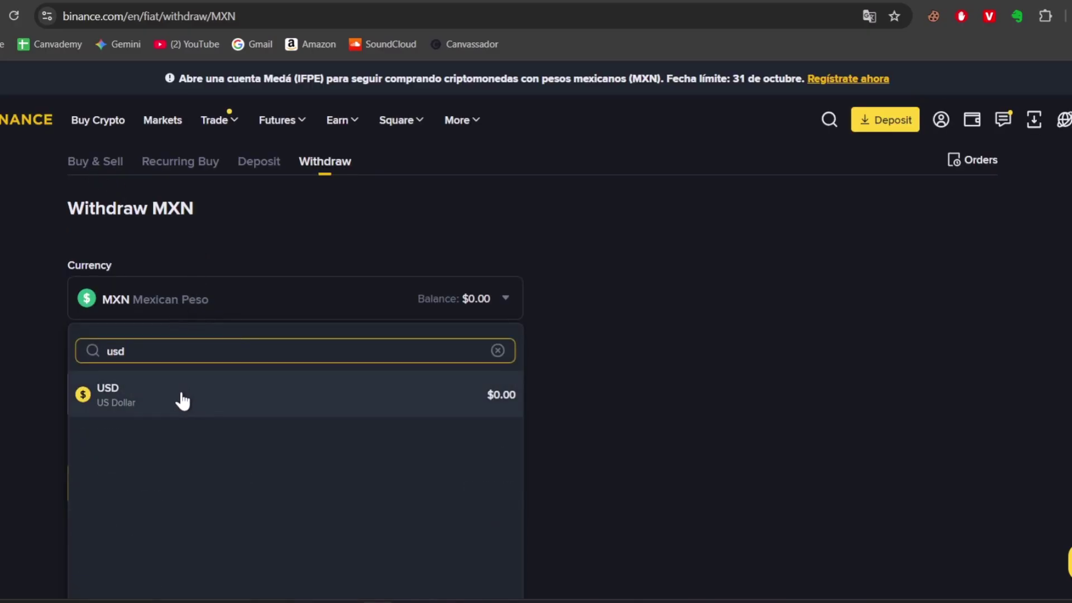
pyautogui.click(180, 392)
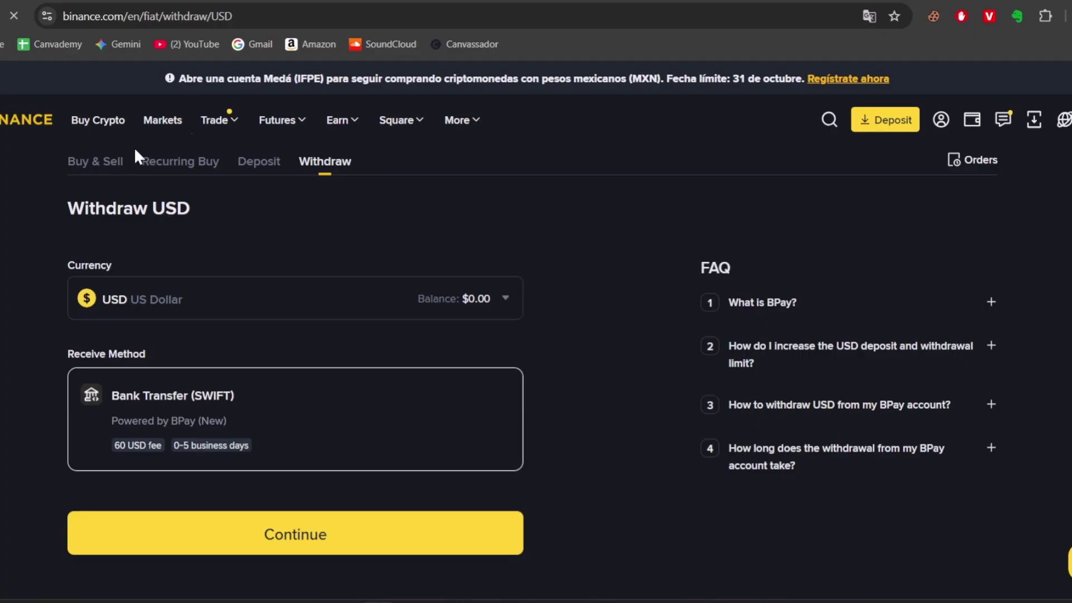
pyautogui.moveTo(226, 123)
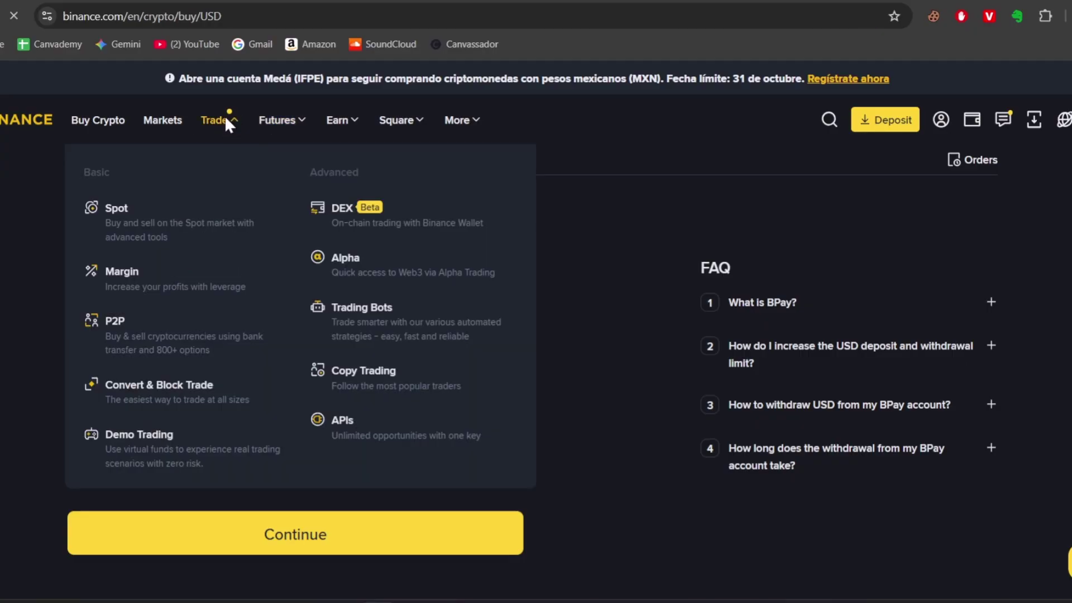
# Scroll through the Buy USDC with USD page and USDC Markets, then back to the top
pyautogui.scroll(-4, 727, 394)
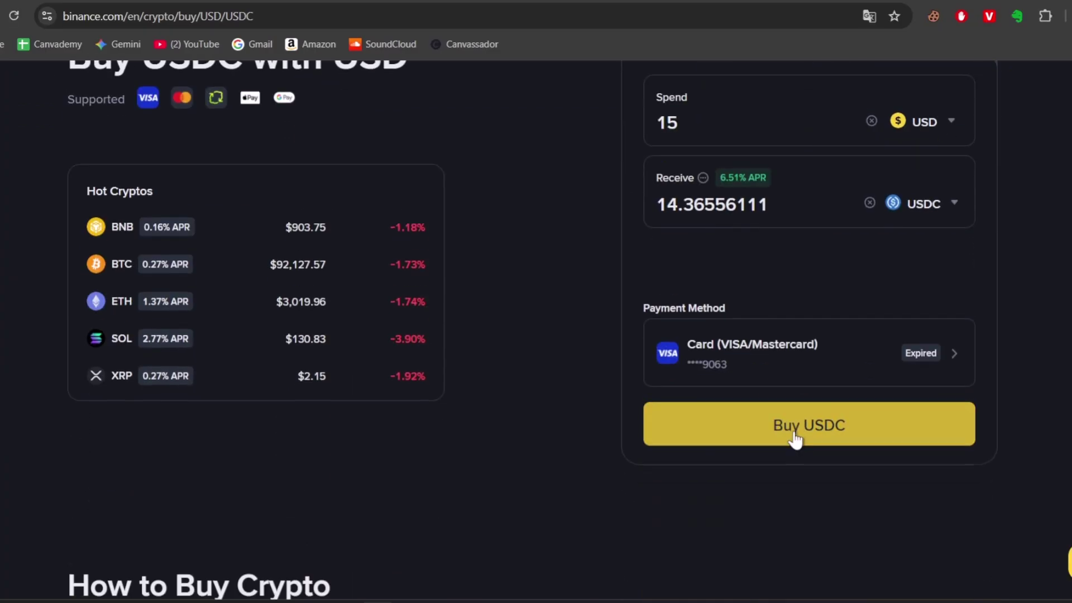
pyautogui.scroll(4, 814, 431)
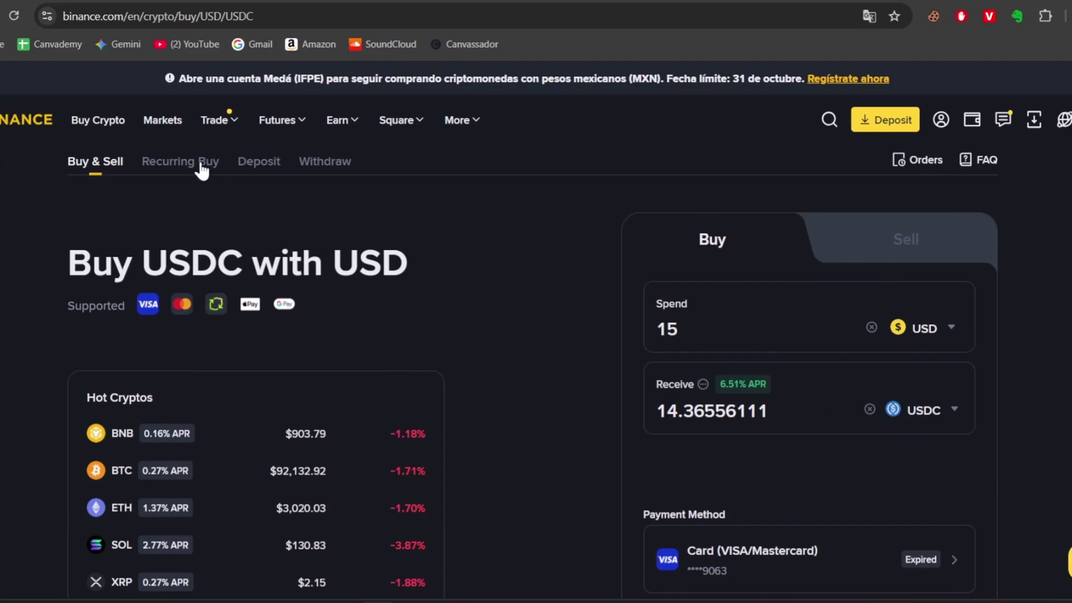
pyautogui.scroll(-10, 385, 368)
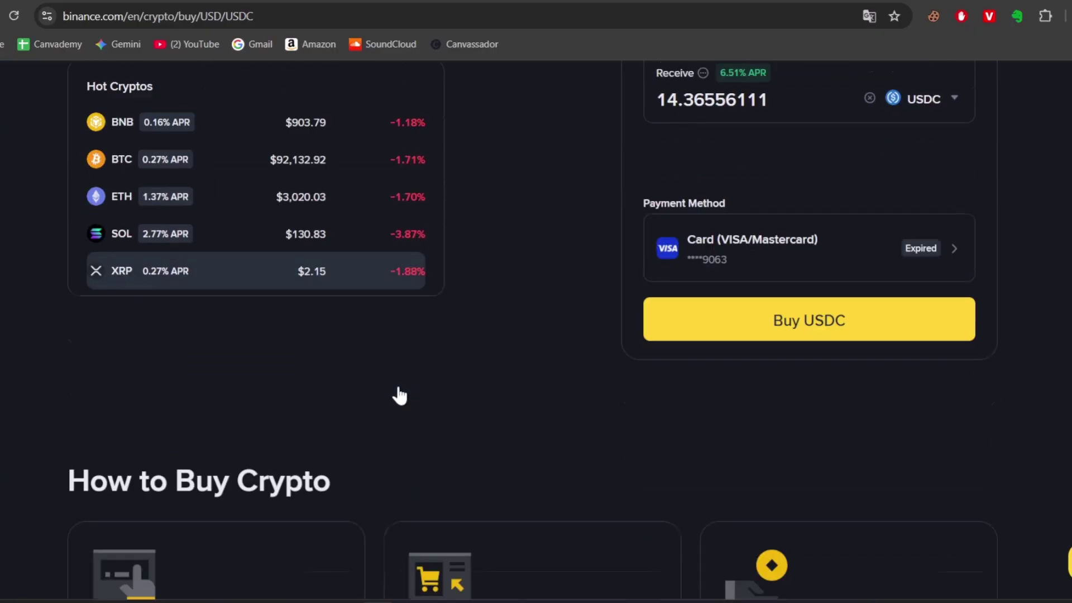
pyautogui.scroll(-7, 399, 395)
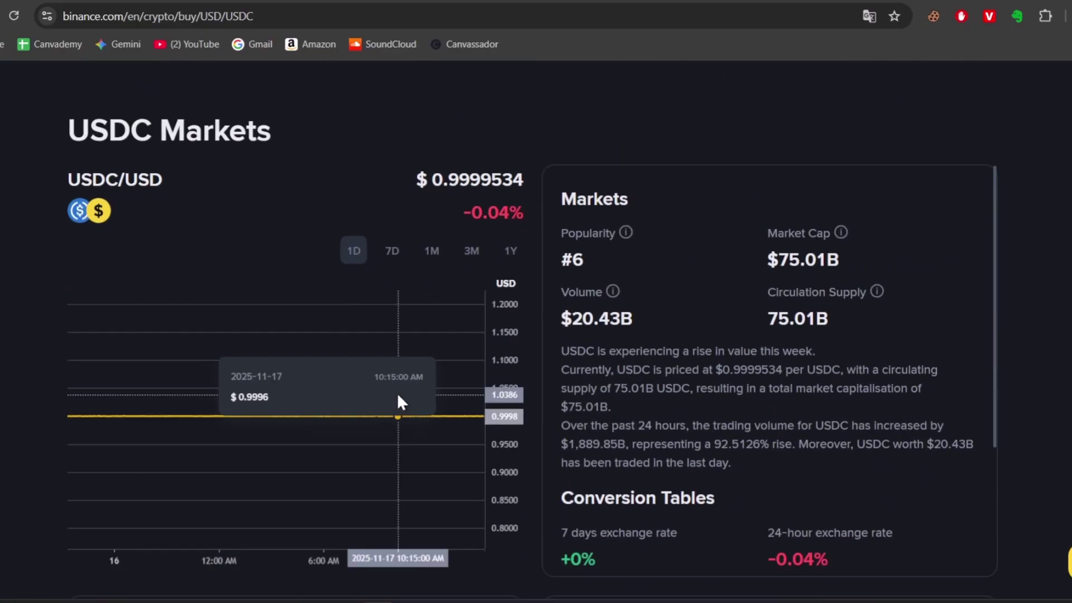
pyautogui.scroll(15, 591, 271)
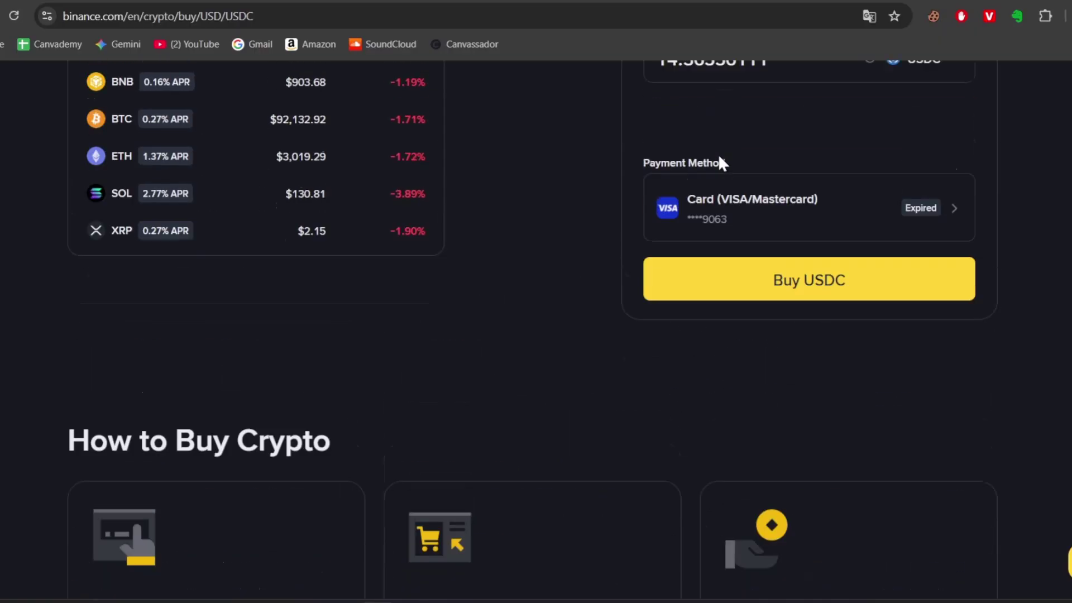
# View the BTC balance on Wallet Overview, then open the Bitso website from search results
pyautogui.moveTo(972, 124)
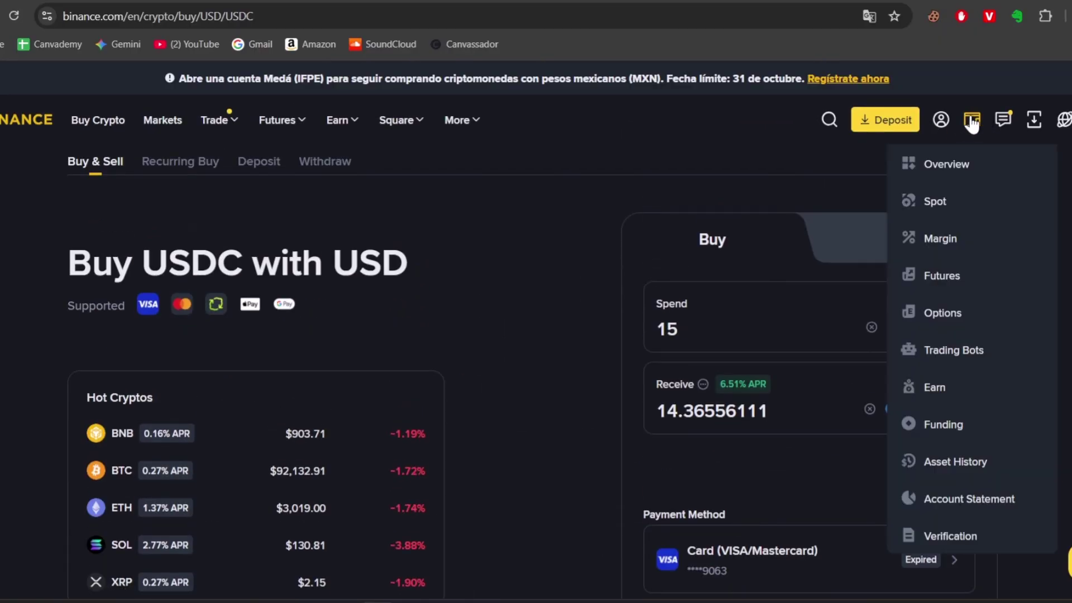
pyautogui.click(960, 167)
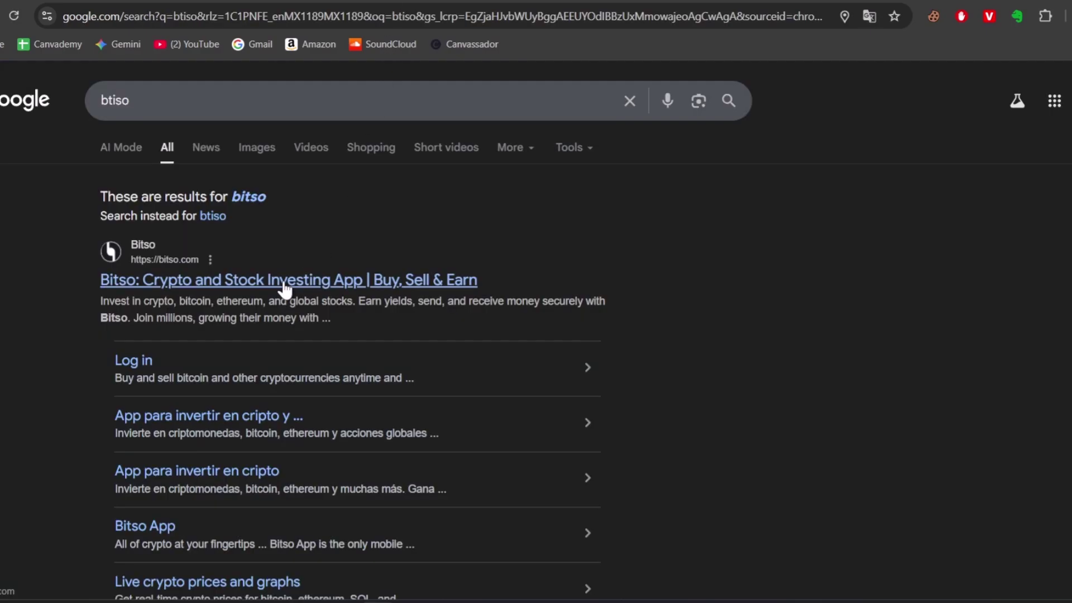
pyautogui.click(283, 282)
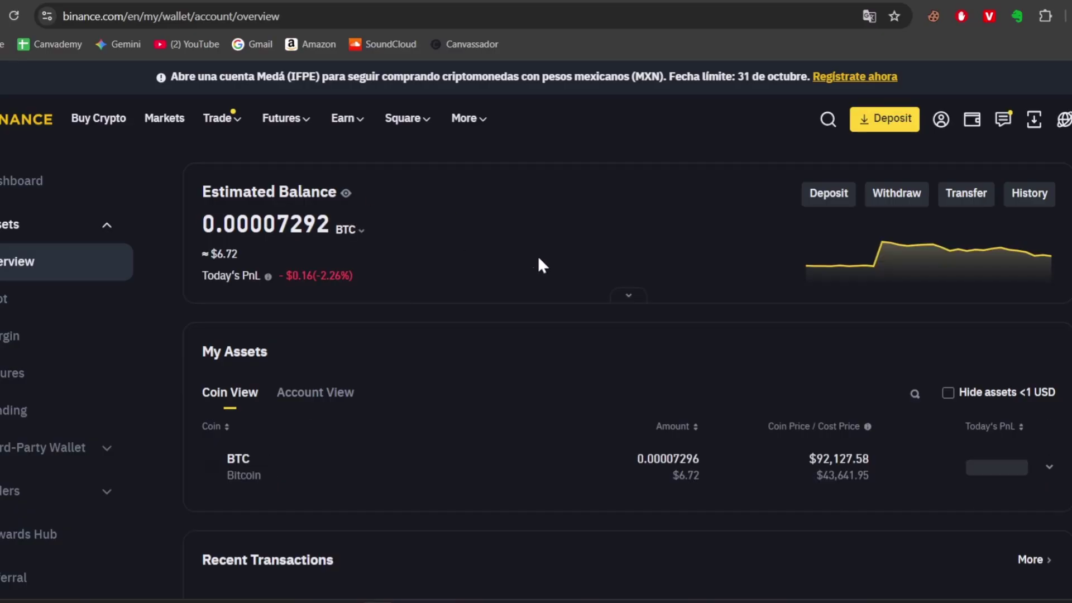
pyautogui.moveTo(352, 229)
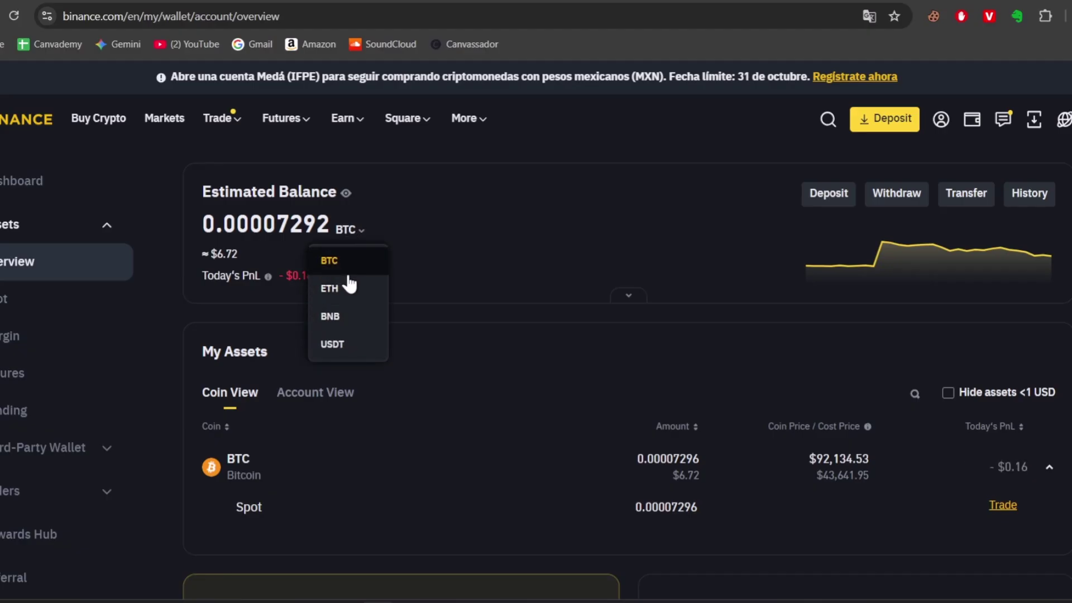
pyautogui.click(385, 3)
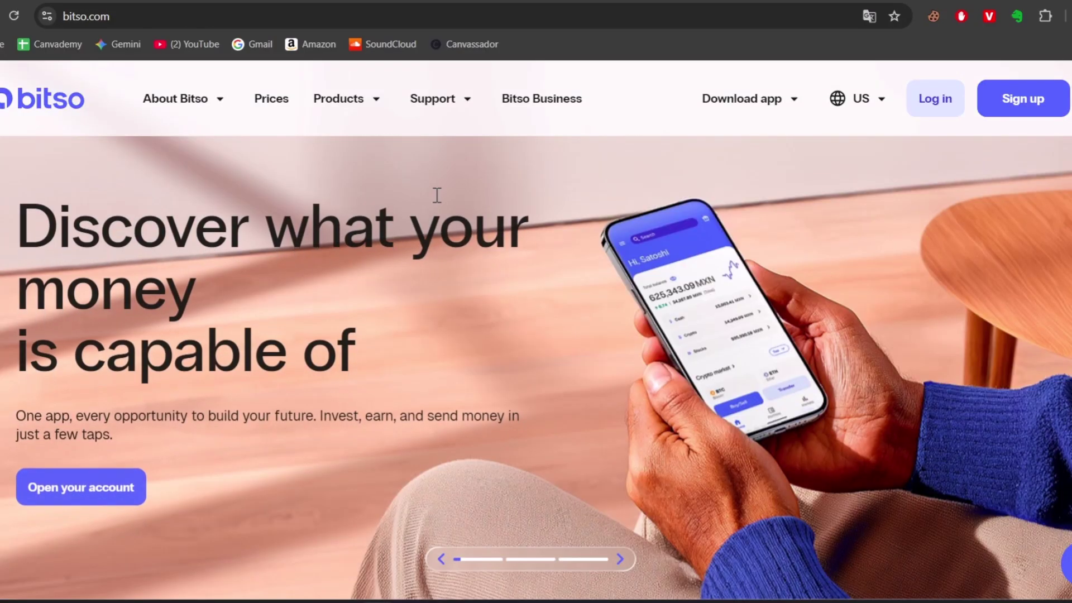
# Open Bitso's Log in page, then return to the Binance wallet overview tab
pyautogui.click(939, 104)
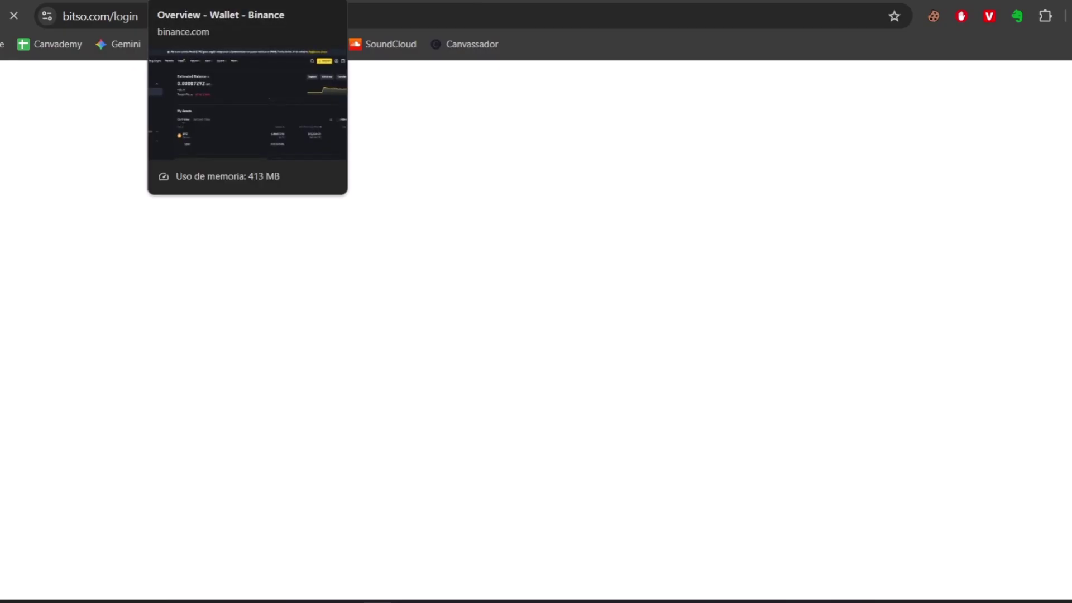
pyautogui.click(224, 1)
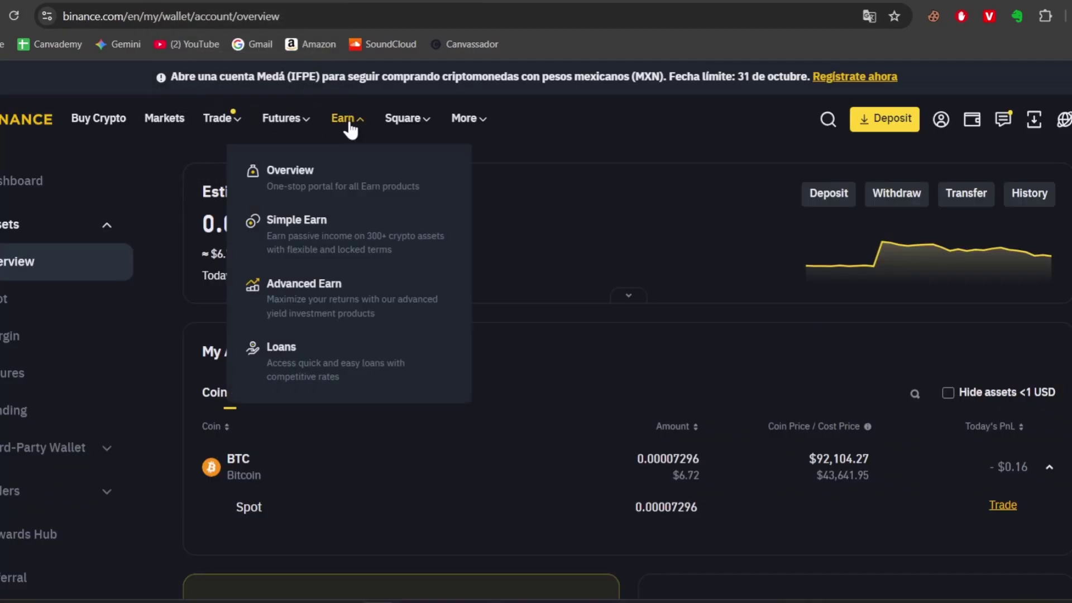
# Start a BTC withdrawal on the BSC (BEP20) network and focus the destination address field
pyautogui.click(892, 198)
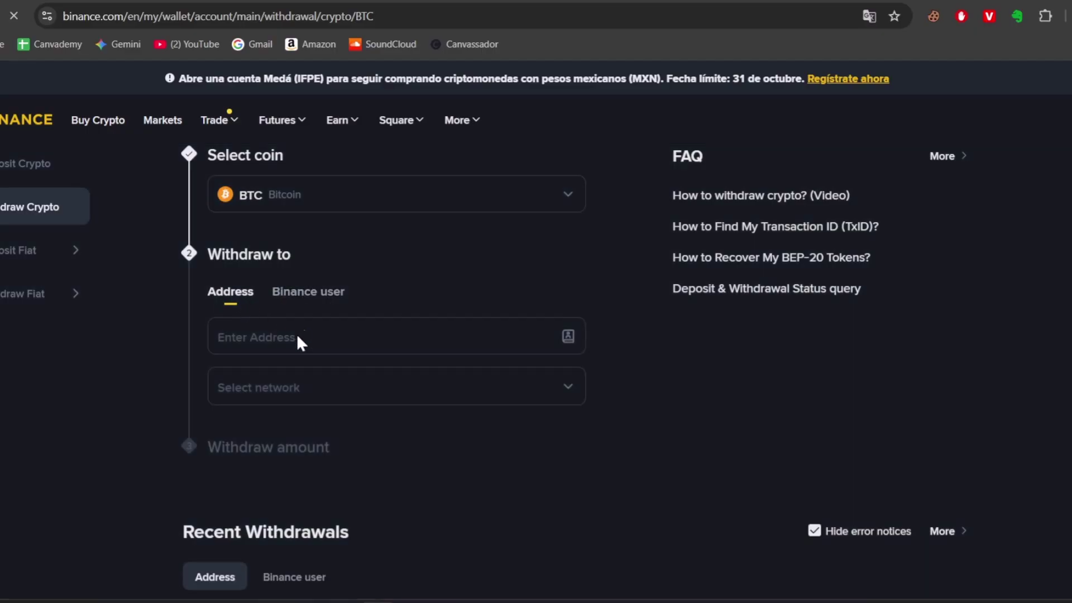
pyautogui.click(323, 385)
pyautogui.scroll(-1, 394, 445)
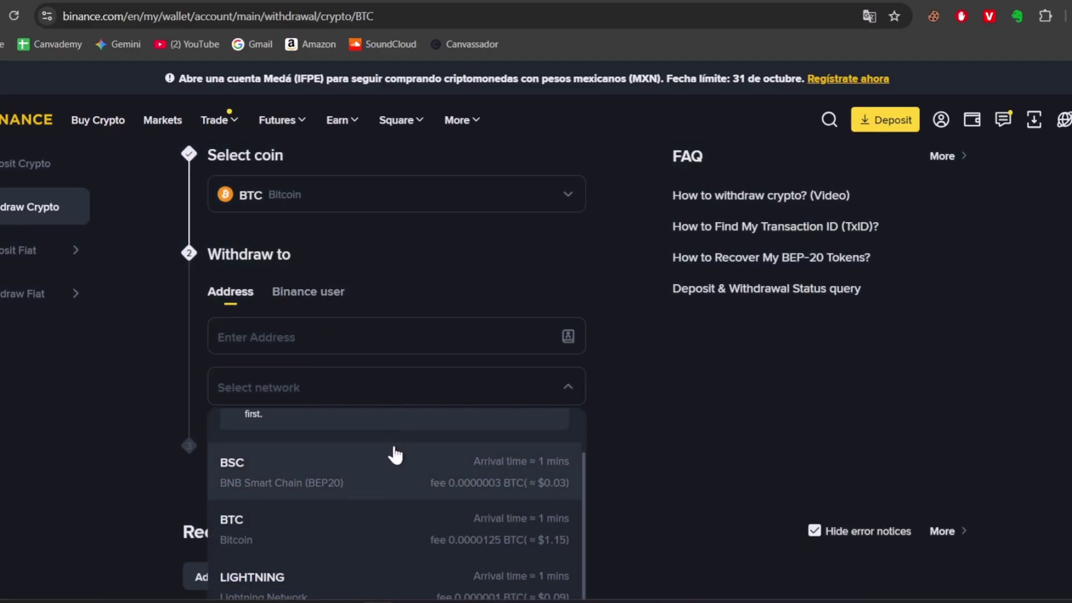
pyautogui.click(396, 454)
pyautogui.click(359, 342)
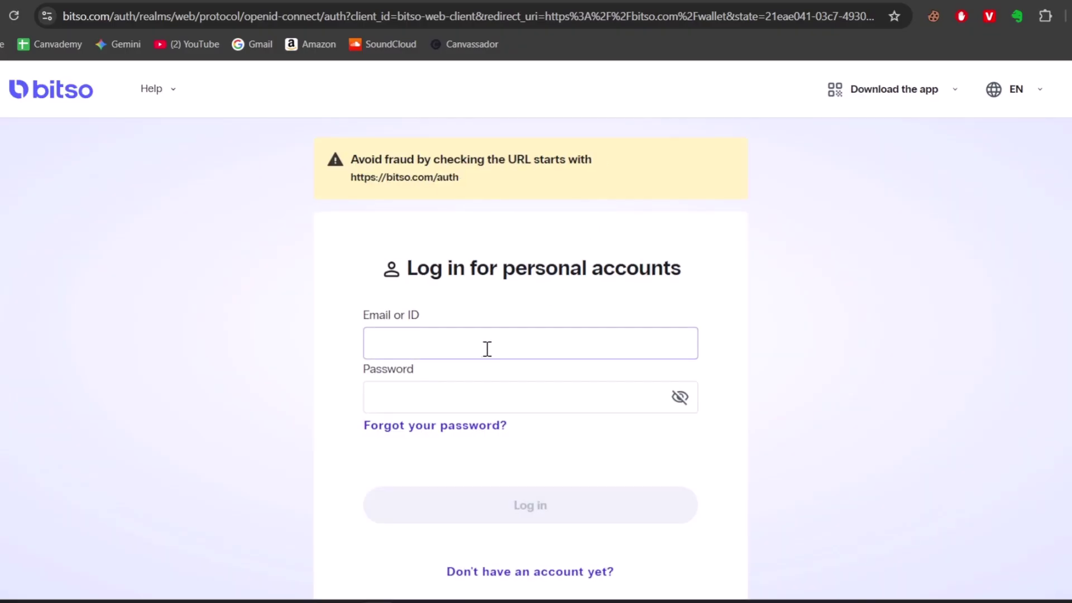
# Sign in to Bitso using the autofilled account, then open the Bitcoin (BTC) page from Currencies
pyautogui.click(482, 347)
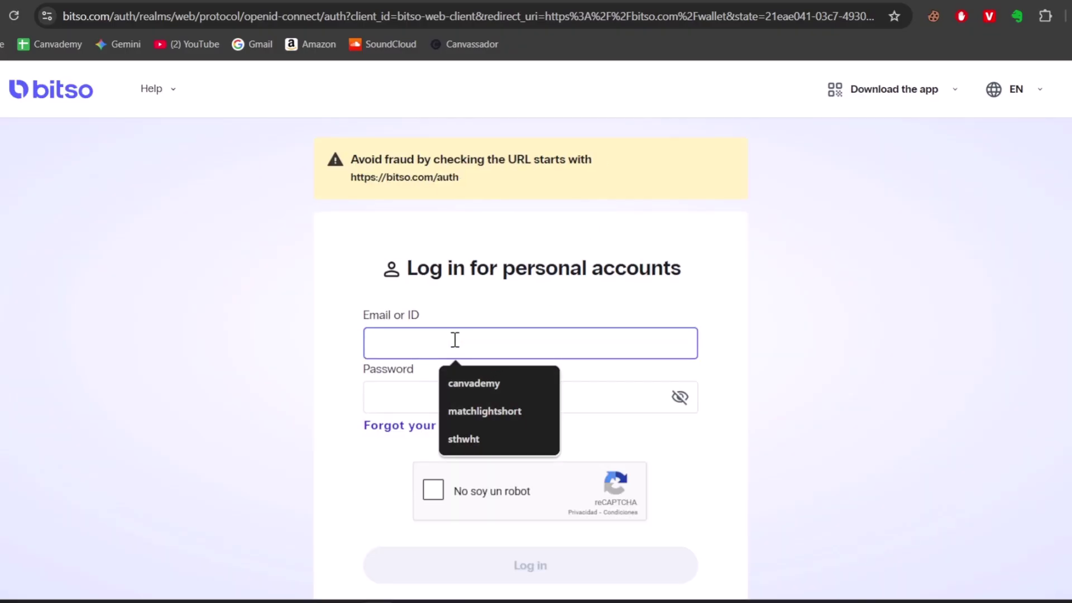
pyautogui.write('c')
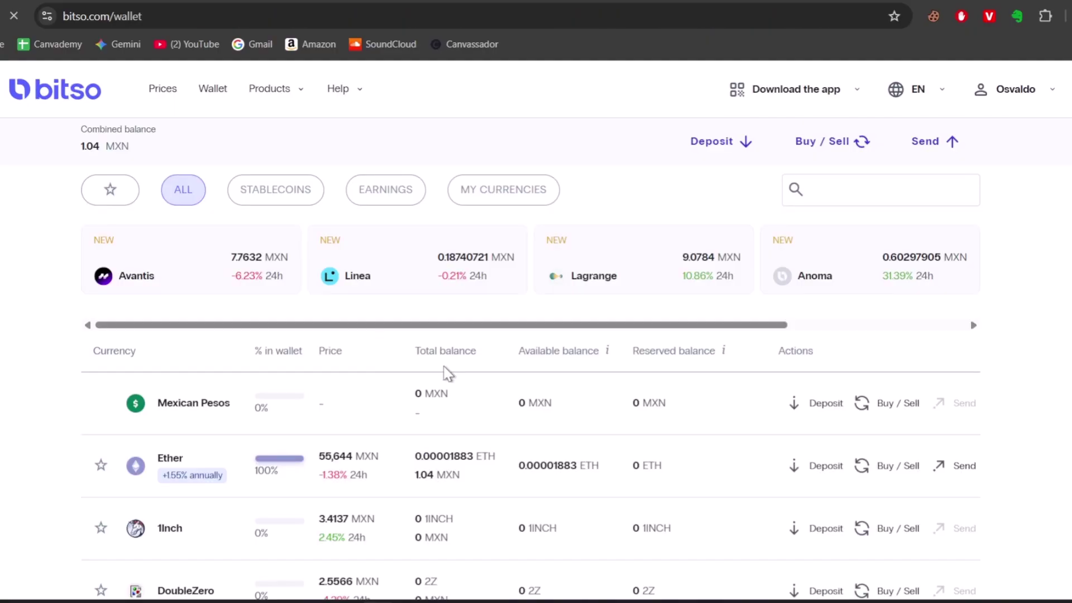
pyautogui.scroll(-10, 448, 373)
pyautogui.scroll(10, 445, 374)
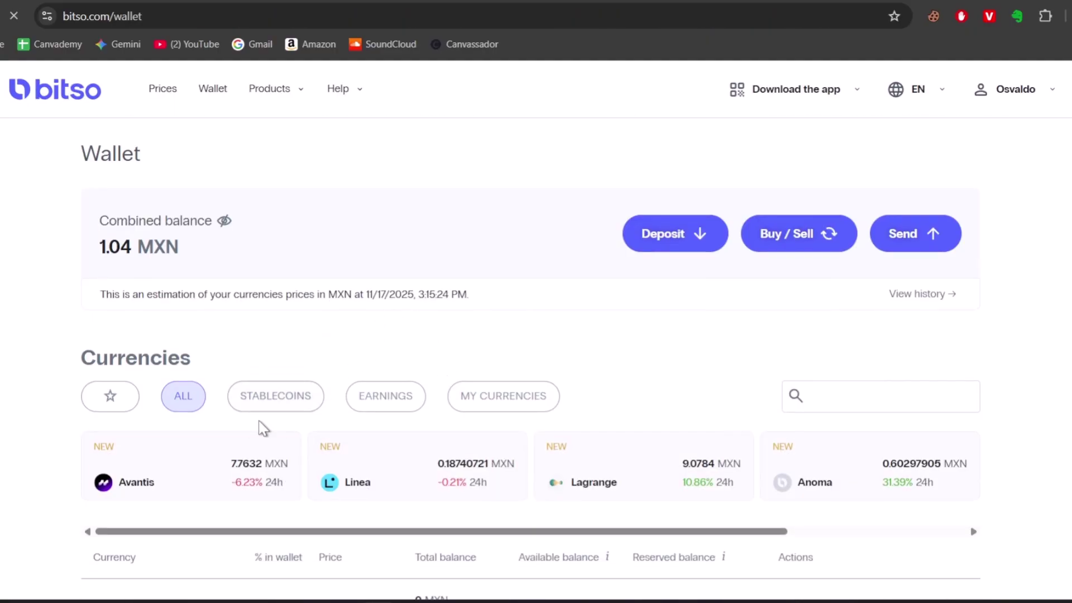
pyautogui.scroll(-10, 618, 407)
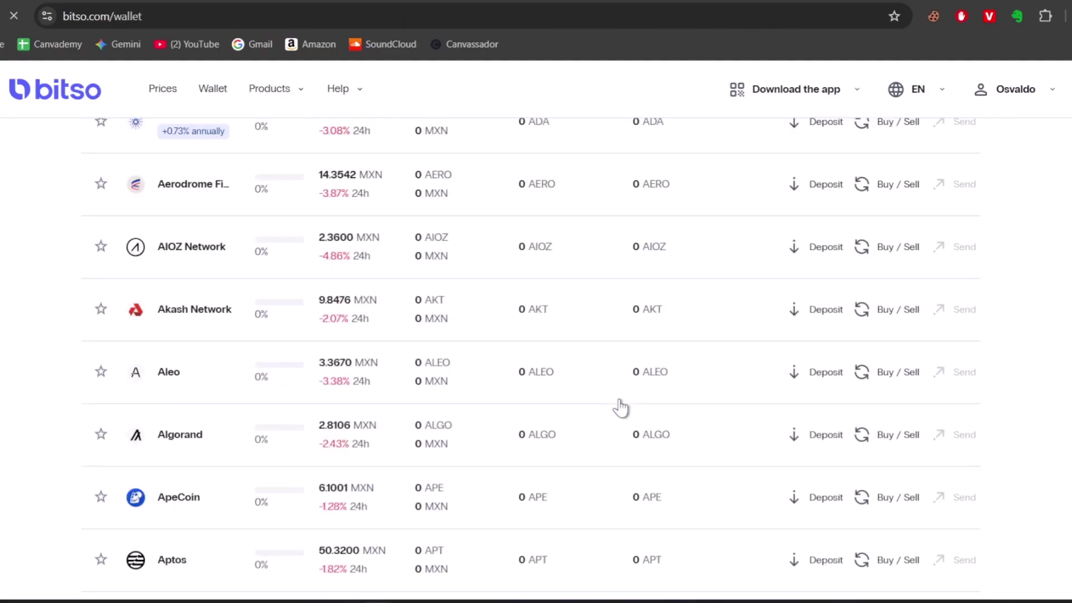
pyautogui.scroll(-6, 280, 417)
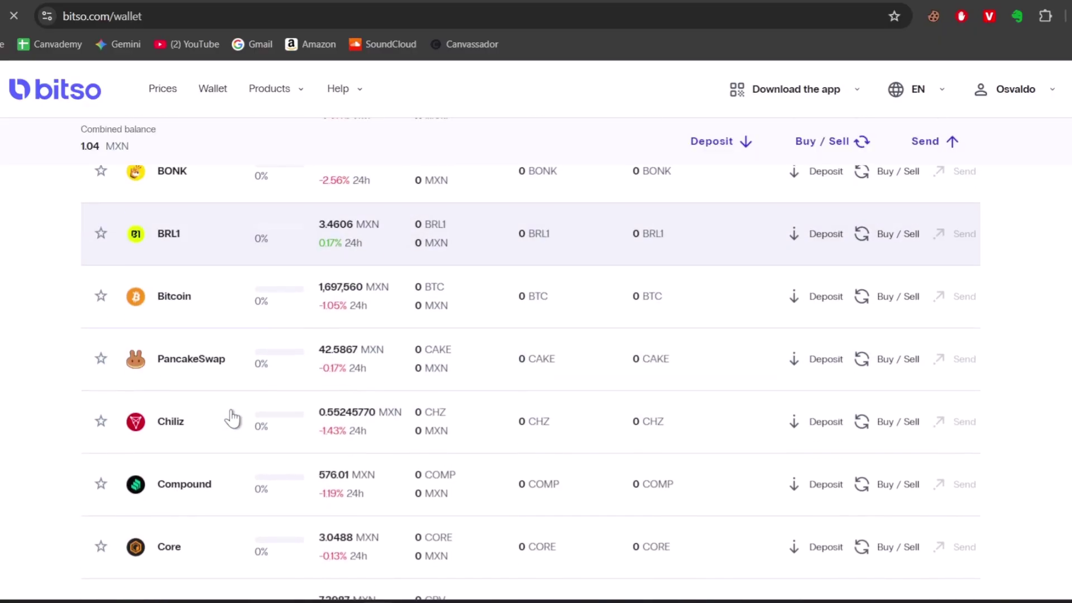
pyautogui.click(224, 311)
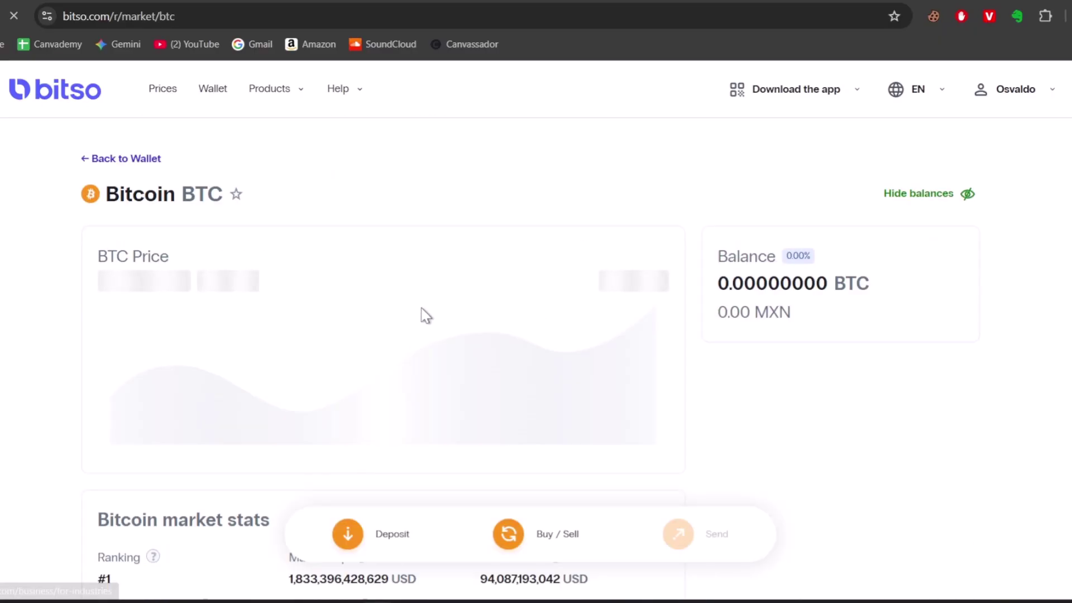
pyautogui.click(509, 533)
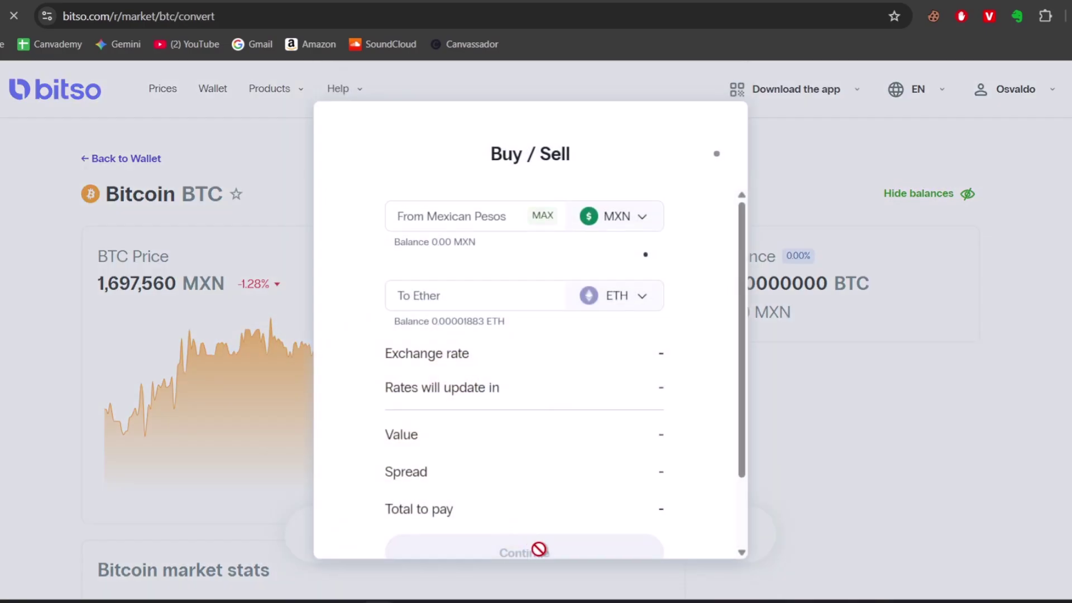
pyautogui.click(644, 256)
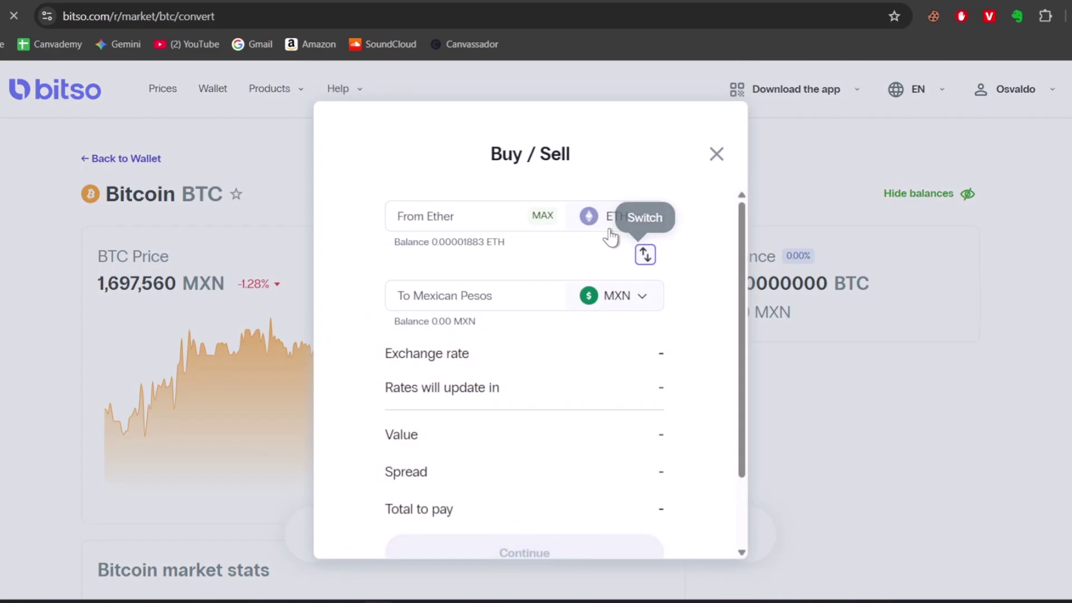
pyautogui.click(605, 227)
pyautogui.write('btc')
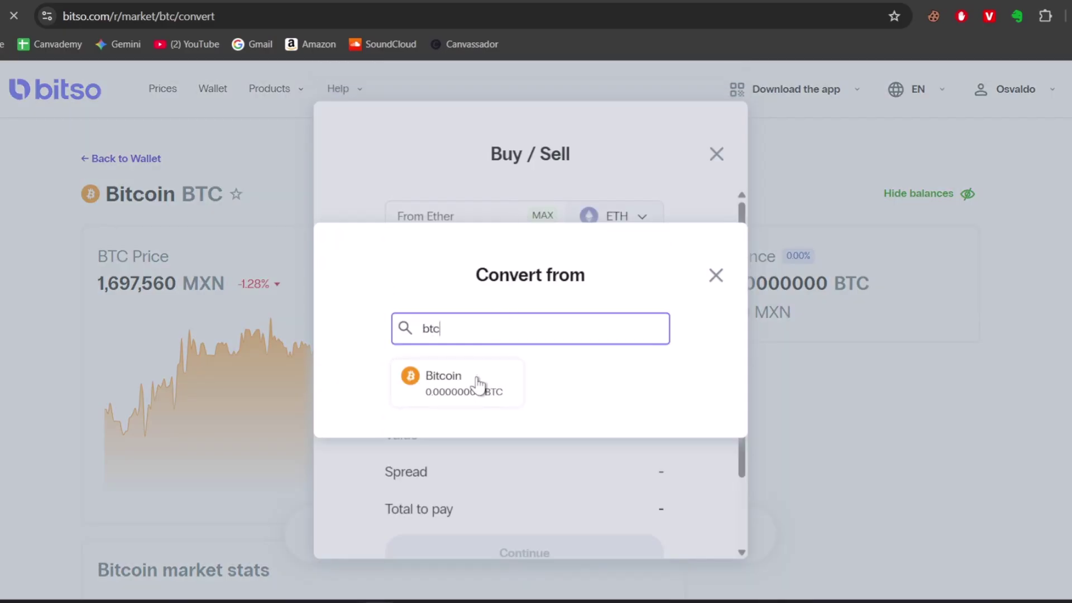
pyautogui.click(477, 384)
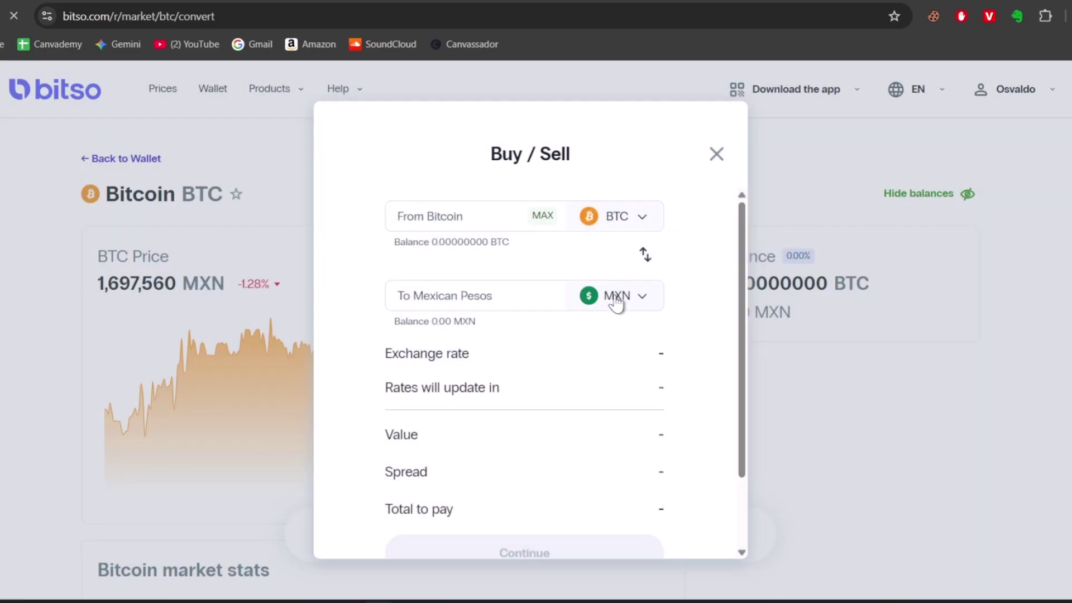
pyautogui.click(616, 302)
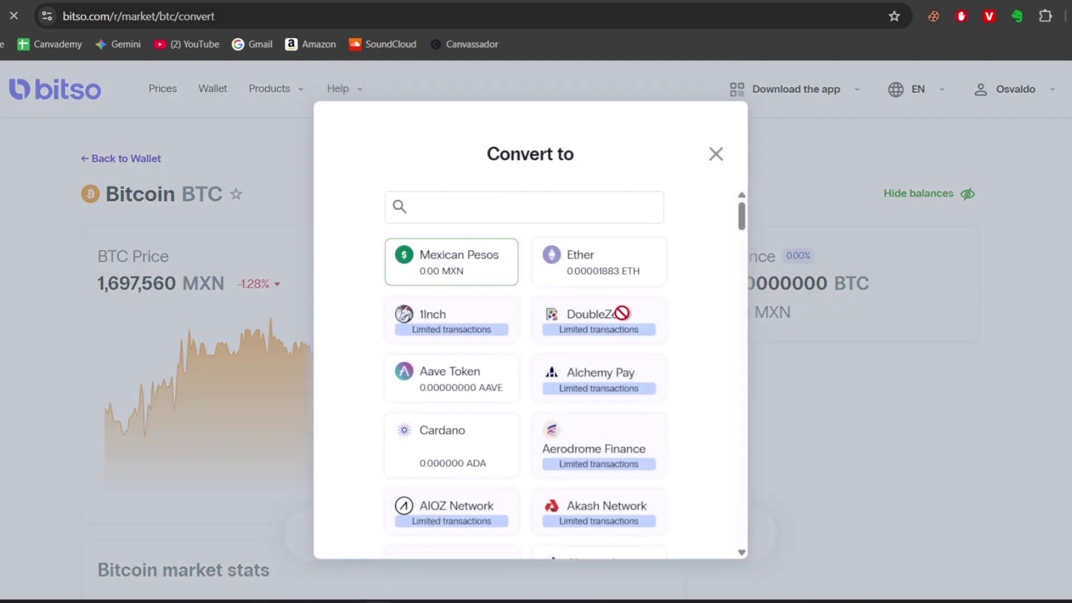
pyautogui.click(714, 163)
pyautogui.click(435, 217)
pyautogui.write('1')
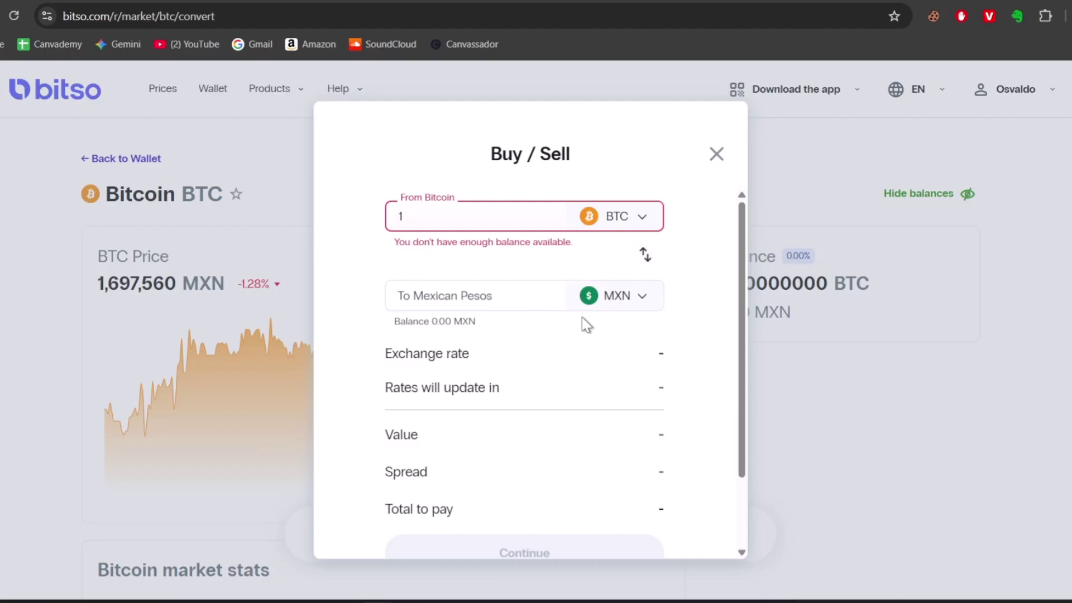
pyautogui.click(717, 154)
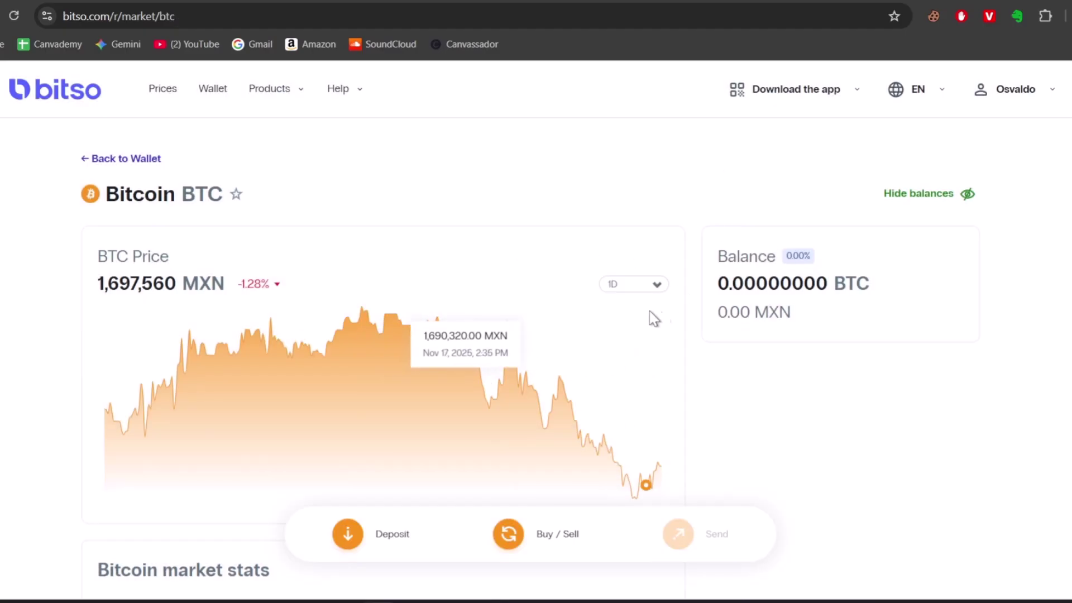
# Change the Bitcoin price chart period from 1D to 3M
pyautogui.scroll(-4, 810, 318)
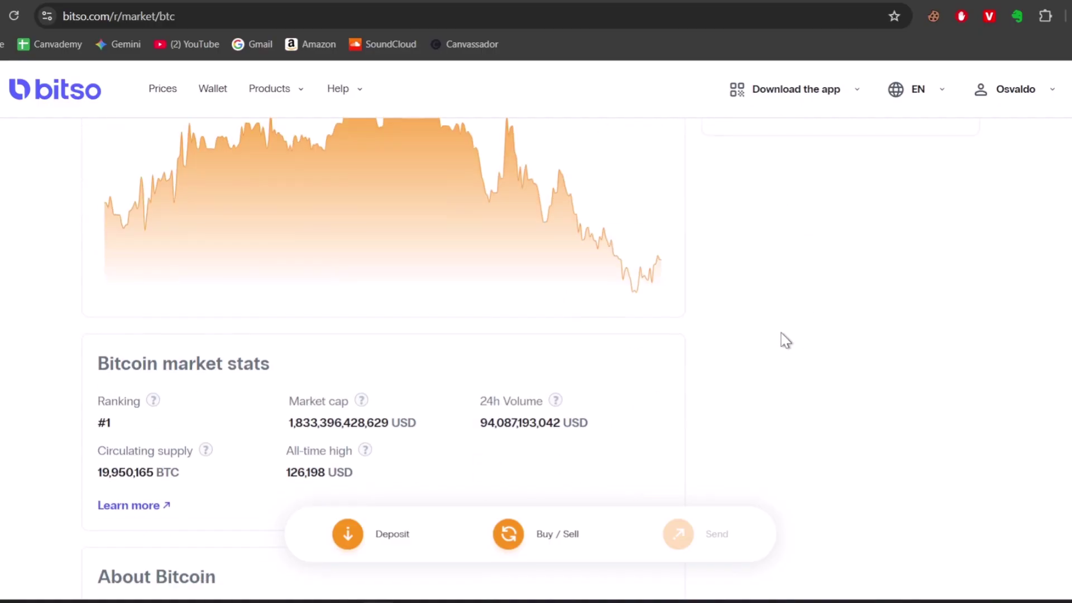
pyautogui.scroll(4, 781, 342)
pyautogui.scroll(-4, 781, 342)
pyautogui.scroll(4, 770, 352)
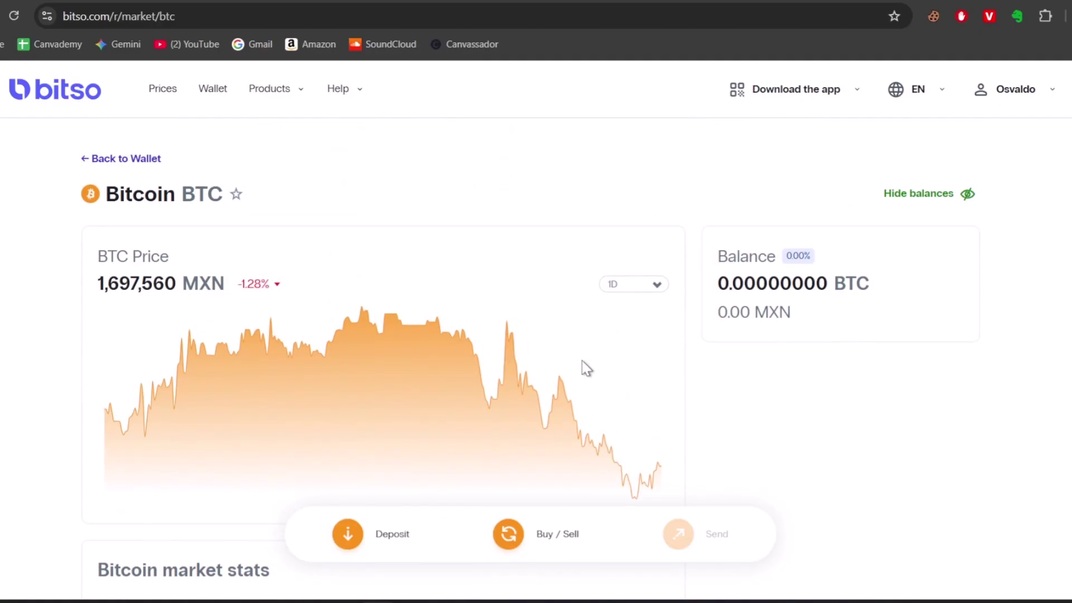
pyautogui.click(627, 285)
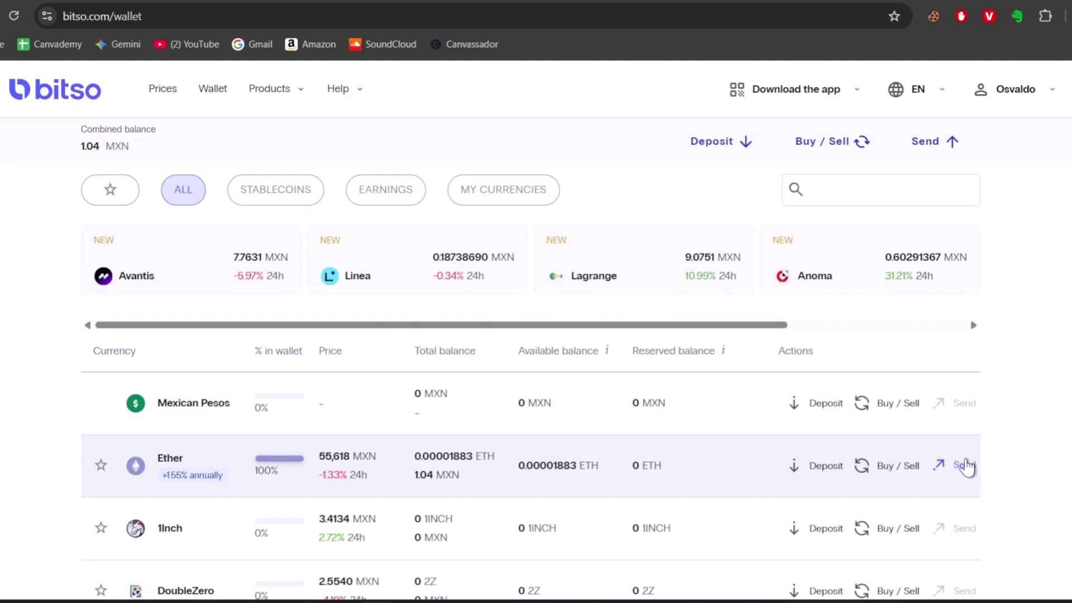
# Open and dismiss the Ether Buy / Sell form, then return to the 1.04 MXN balance
pyautogui.click(888, 466)
pyautogui.click(717, 155)
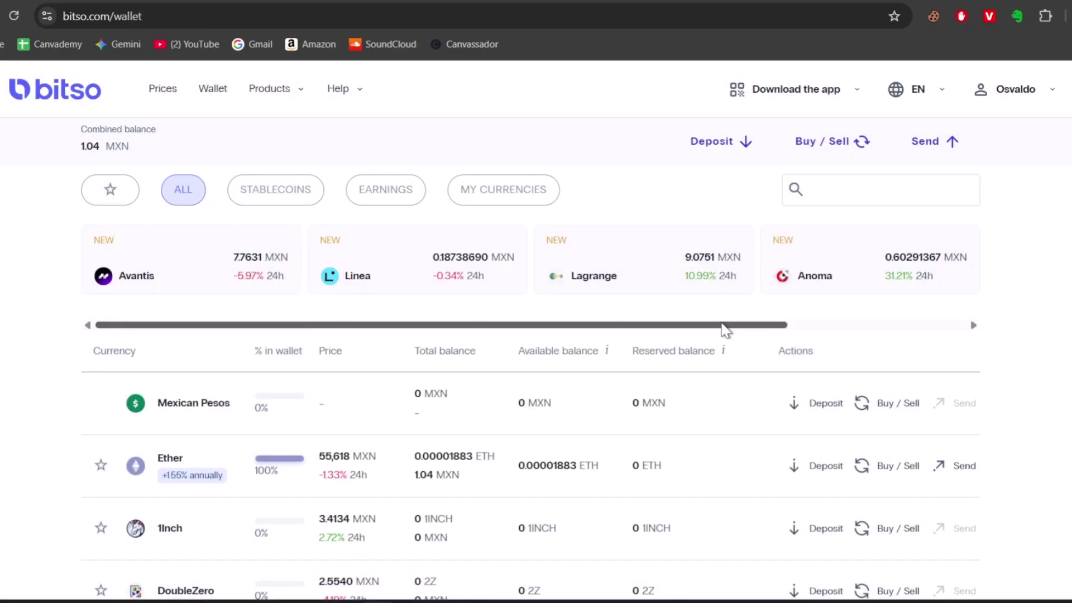
pyautogui.scroll(4, 724, 335)
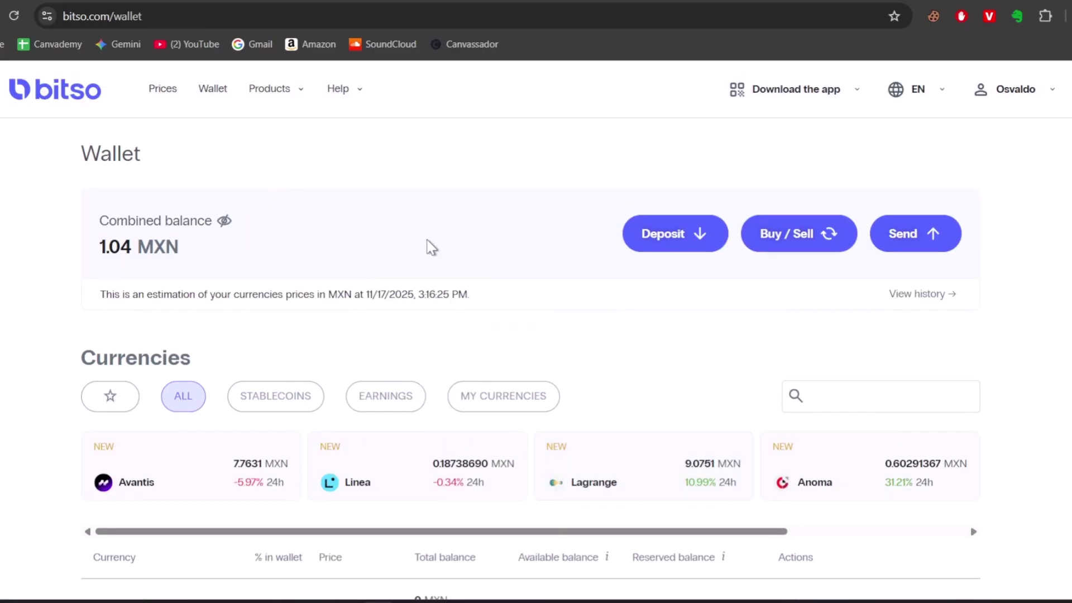